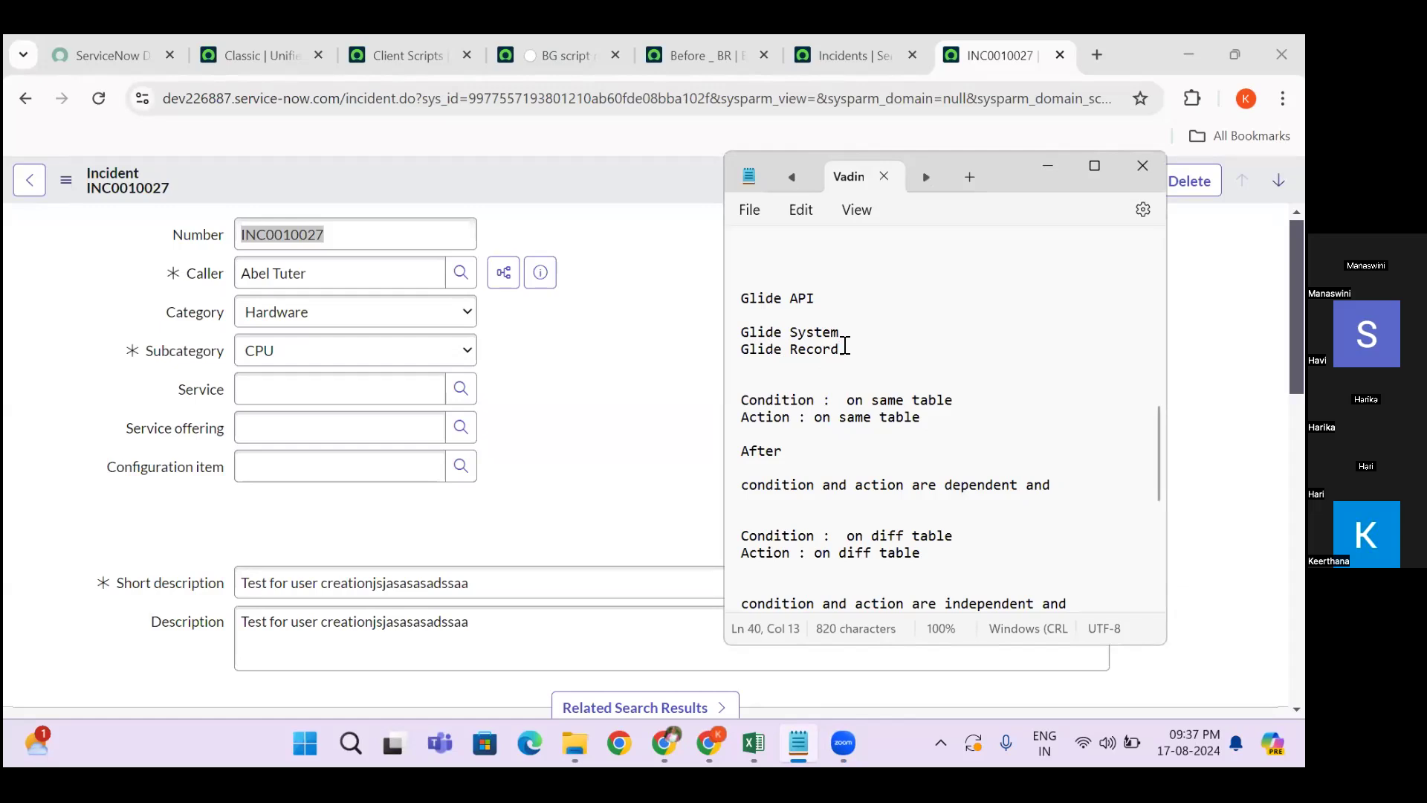
- Add the line "g_scracthpad" below Glide Record in the notes, separated by a blank line
{"action": "key", "text": "Return"}
{"action": "key", "text": "Return"}
{"action": "type", "text": "g"}
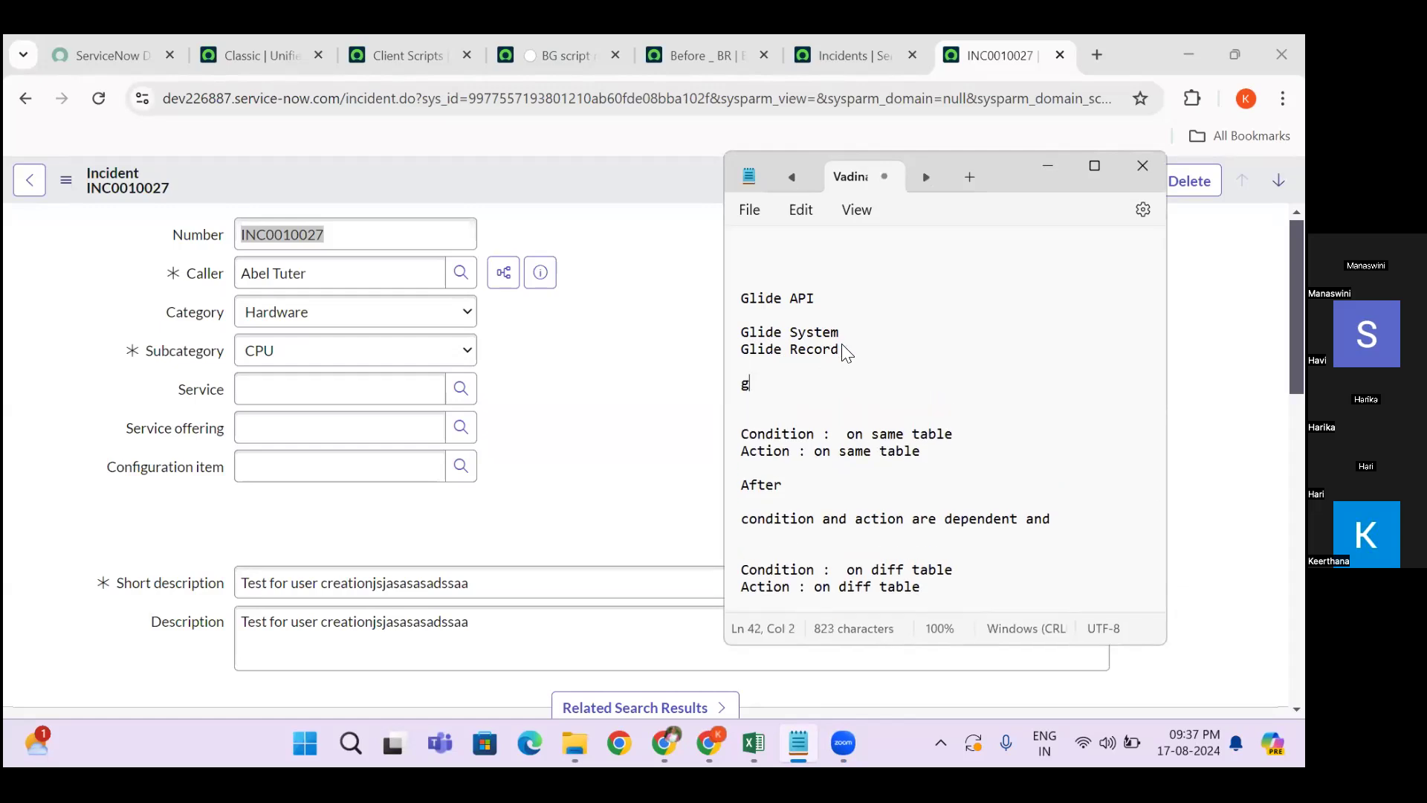
{"action": "type", "text": "-scrath"}
{"action": "key", "text": "BackSpace"}
{"action": "key", "text": "BackSpace"}
{"action": "key", "text": "BackSpace"}
{"action": "type", "text": "scracthpad"}
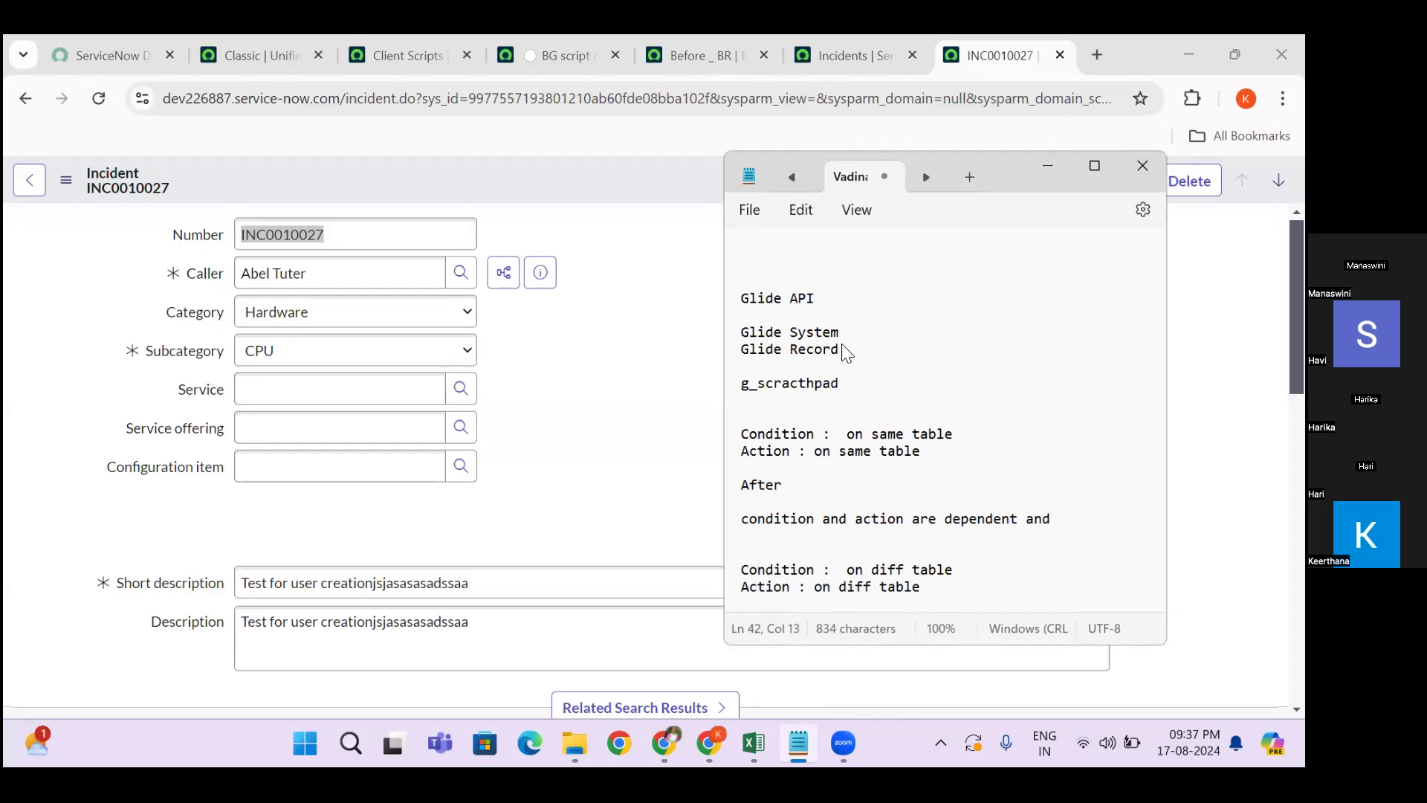
- Add the heading "Before:" directly above the condition and action lines for the same table
{"action": "scroll", "coordinate": [833, 428], "scroll_direction": "down", "scroll_amount": 1}
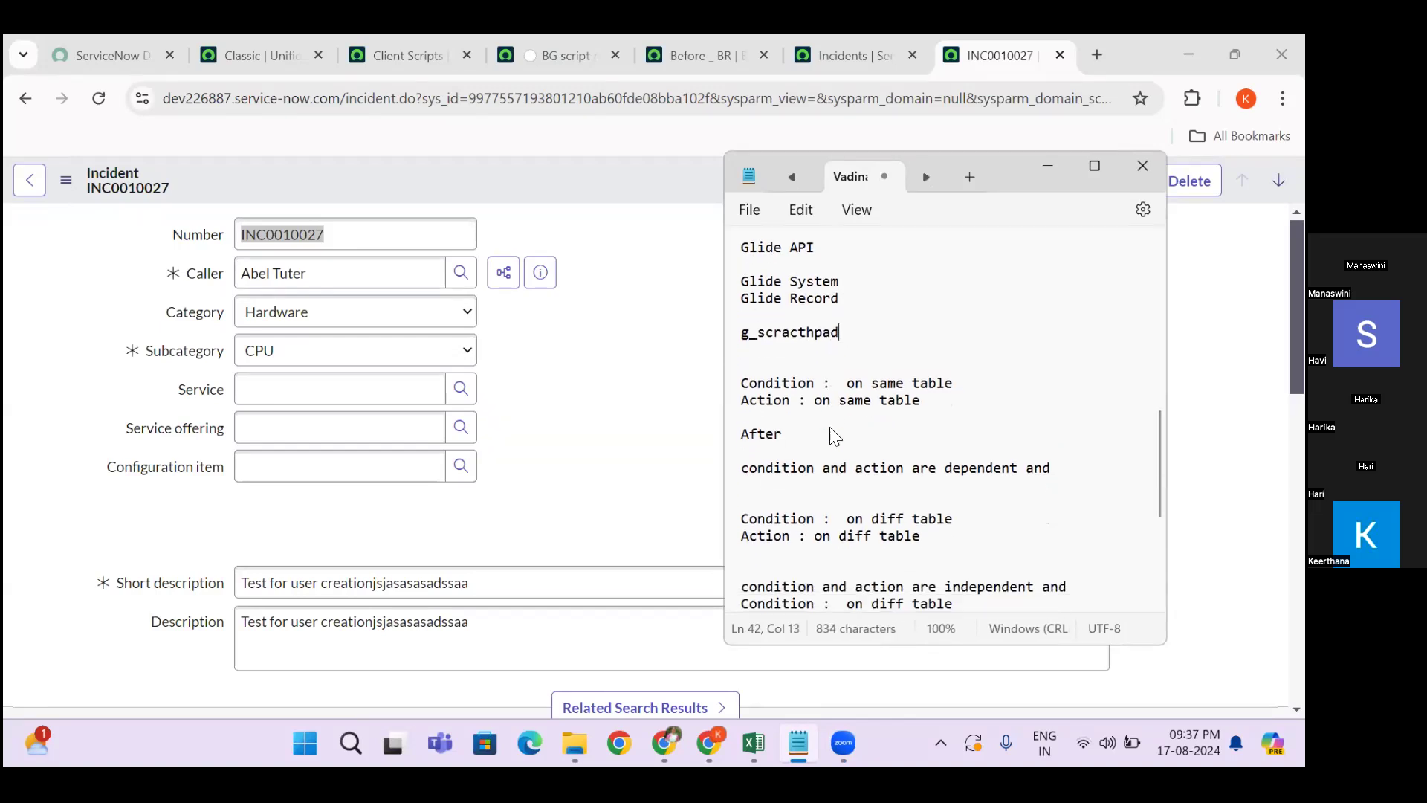
{"action": "left_click", "coordinate": [796, 359]}
{"action": "type", "text": "Bef"}
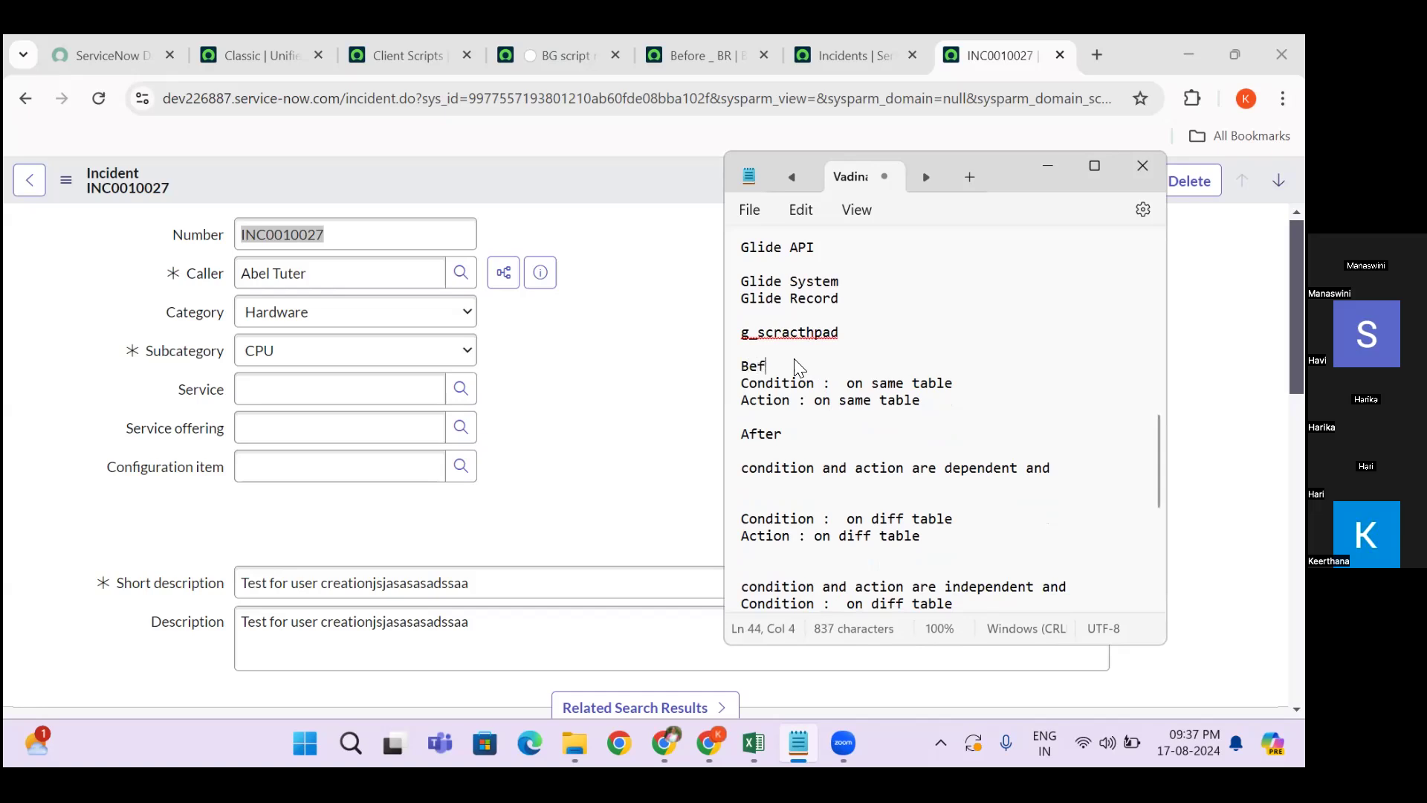
{"action": "type", "text": "ore:"}
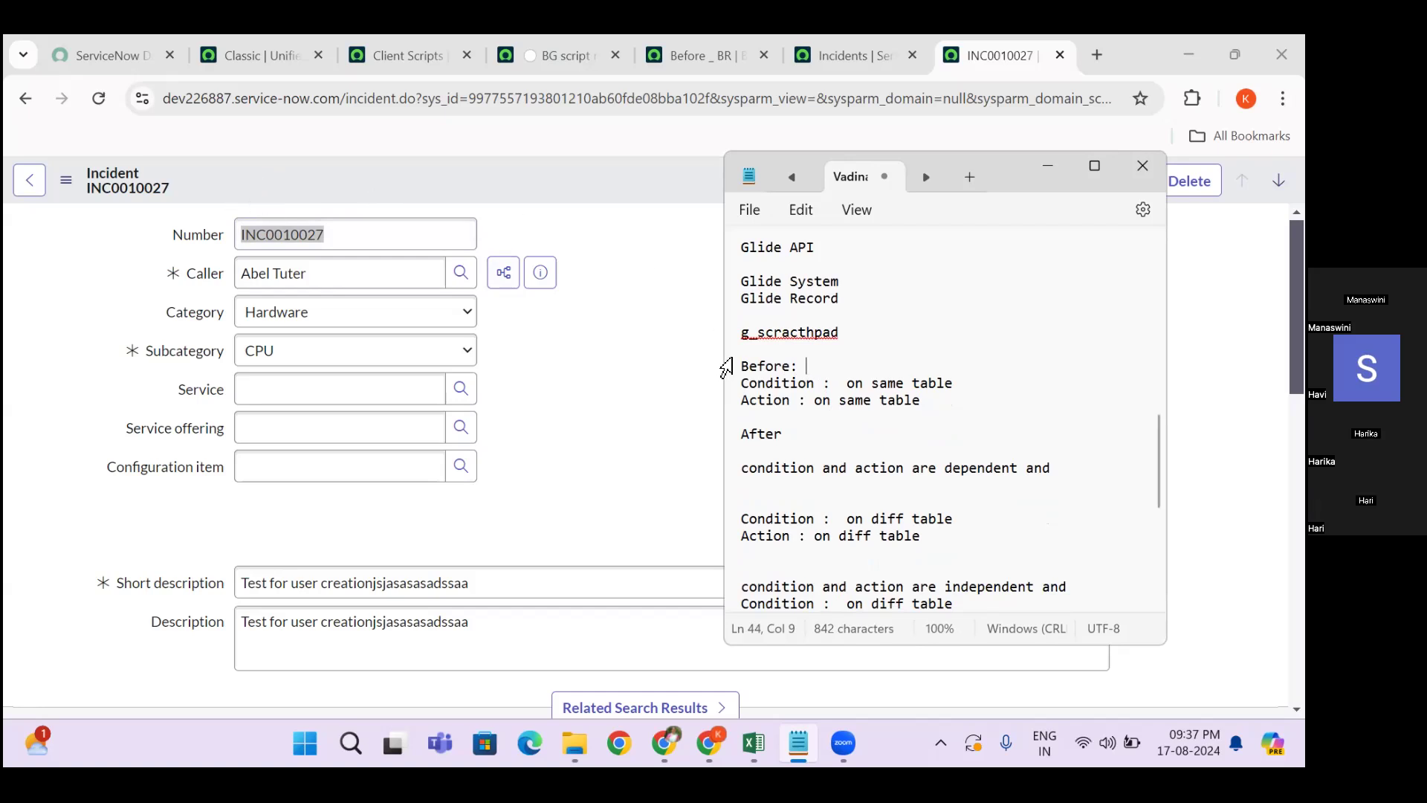
- Review the condition and action notes under the Before and After headings, highlighting the key words
{"action": "double_click", "coordinate": [791, 382]}
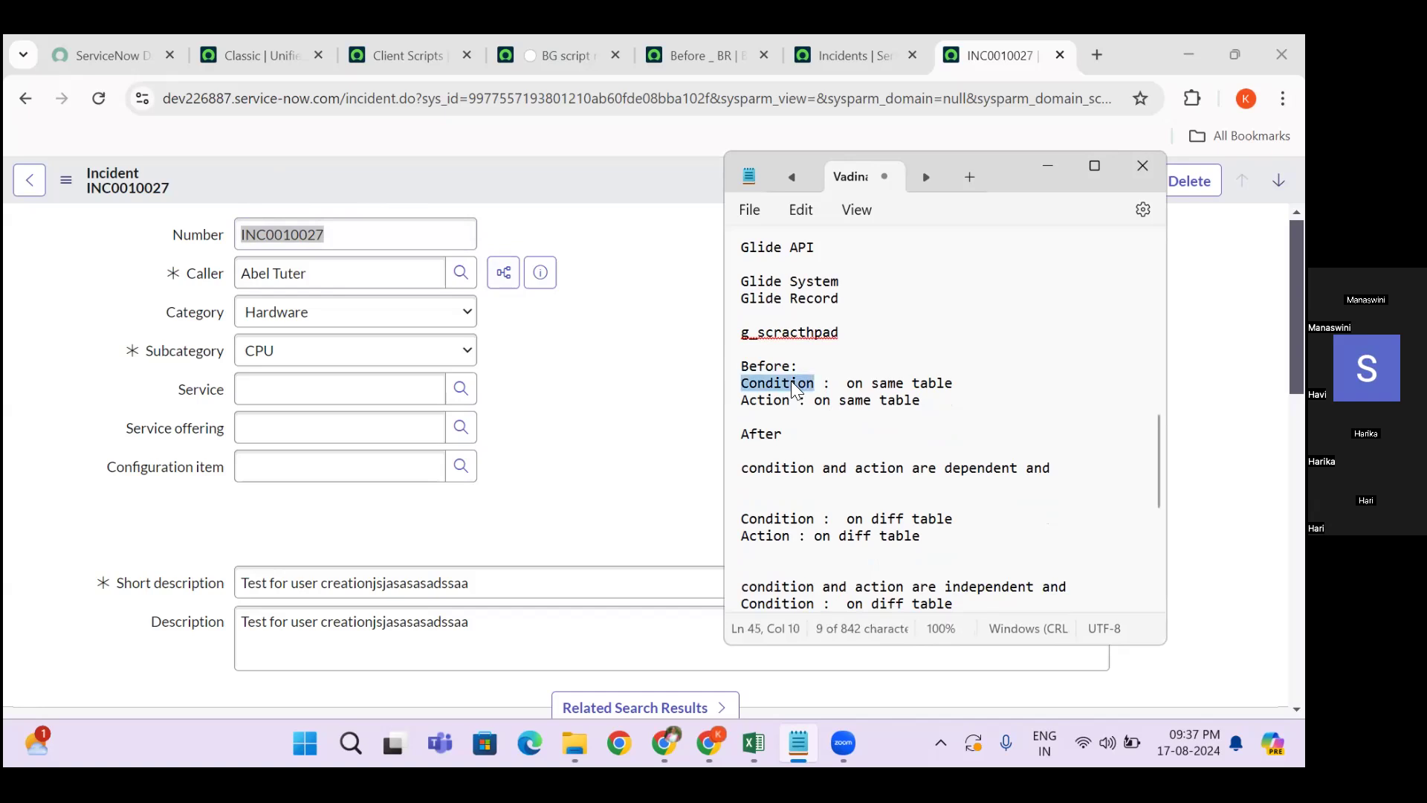
{"action": "double_click", "coordinate": [778, 401]}
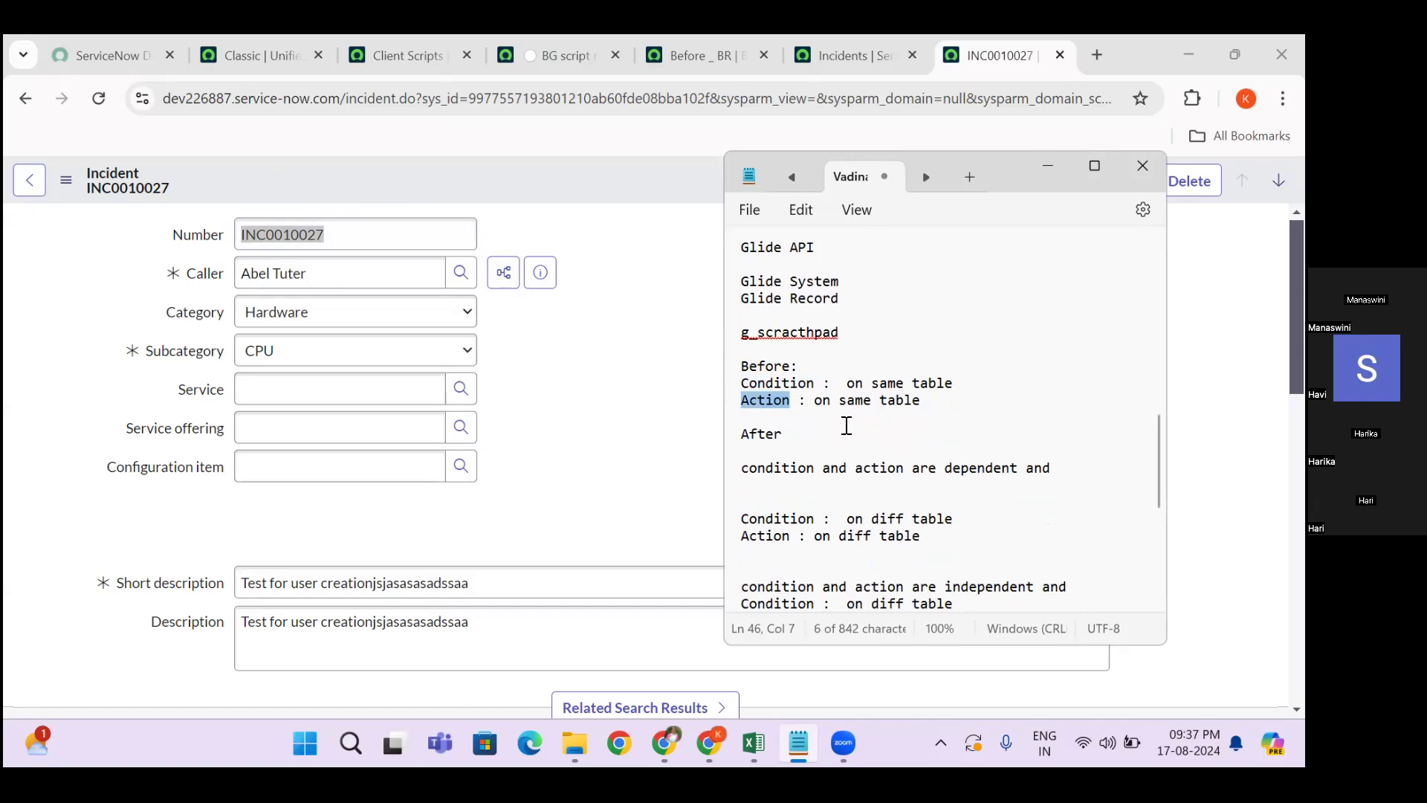
{"action": "scroll", "coordinate": [846, 425], "scroll_direction": "down", "scroll_amount": 2}
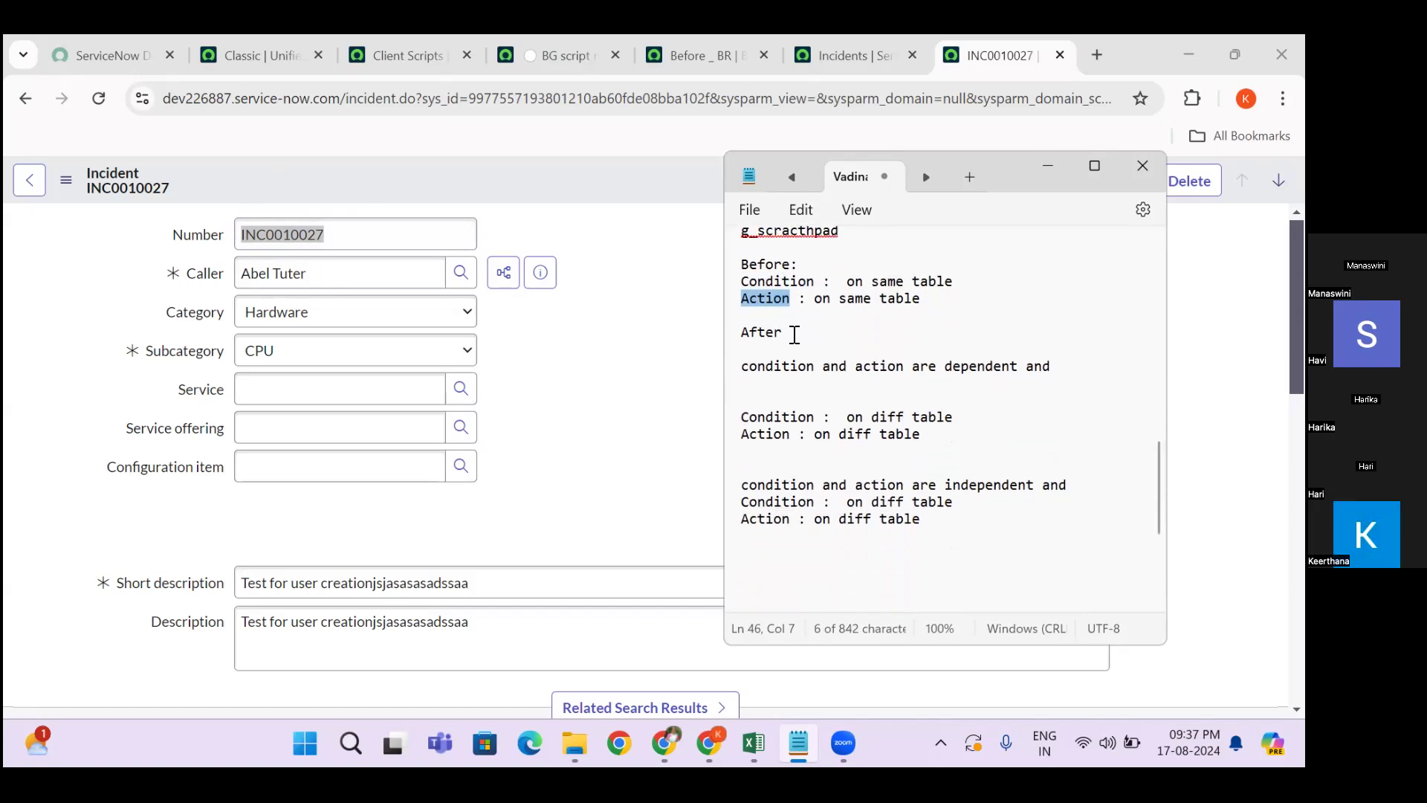
{"action": "left_click", "coordinate": [794, 334]}
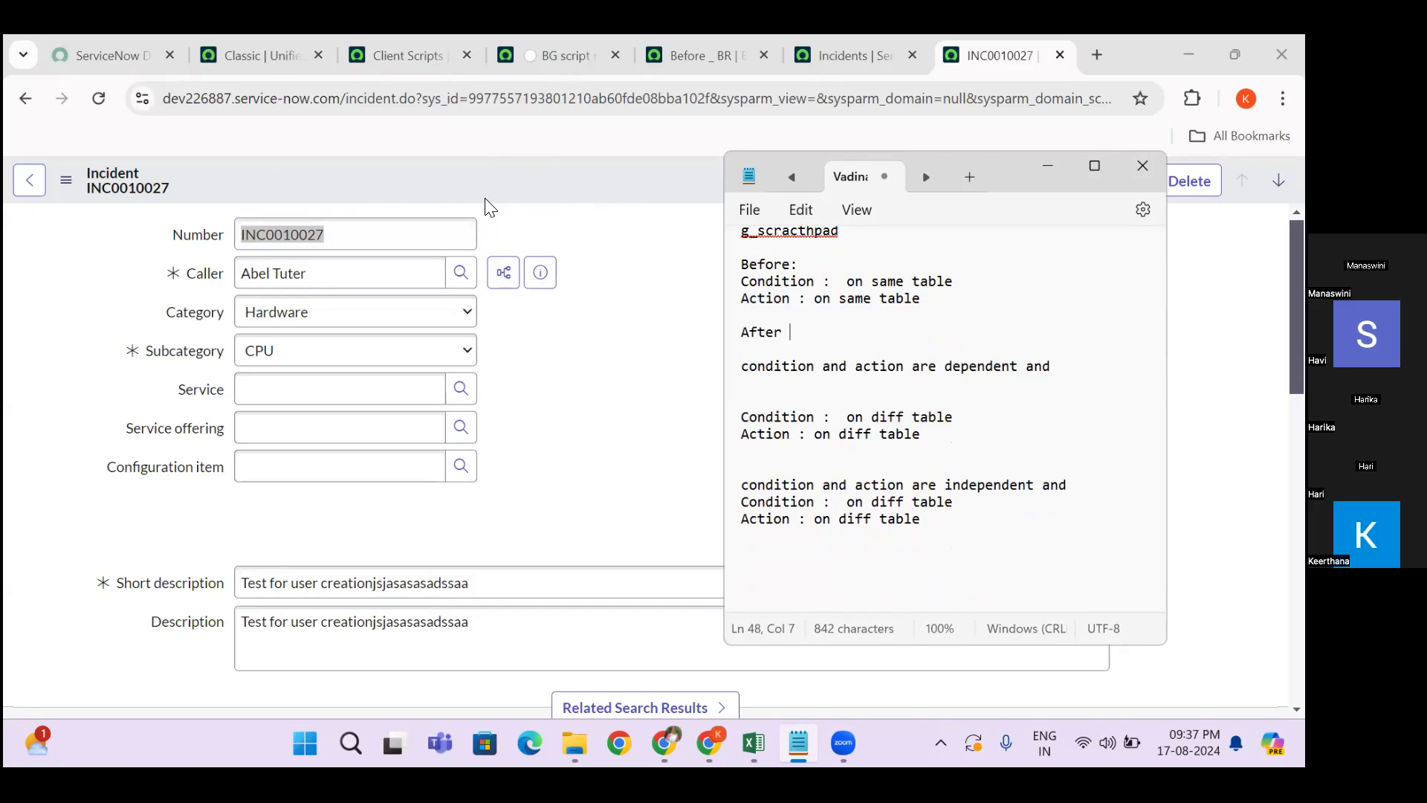
{"action": "left_click", "coordinate": [766, 332]}
{"action": "double_click", "coordinate": [765, 331]}
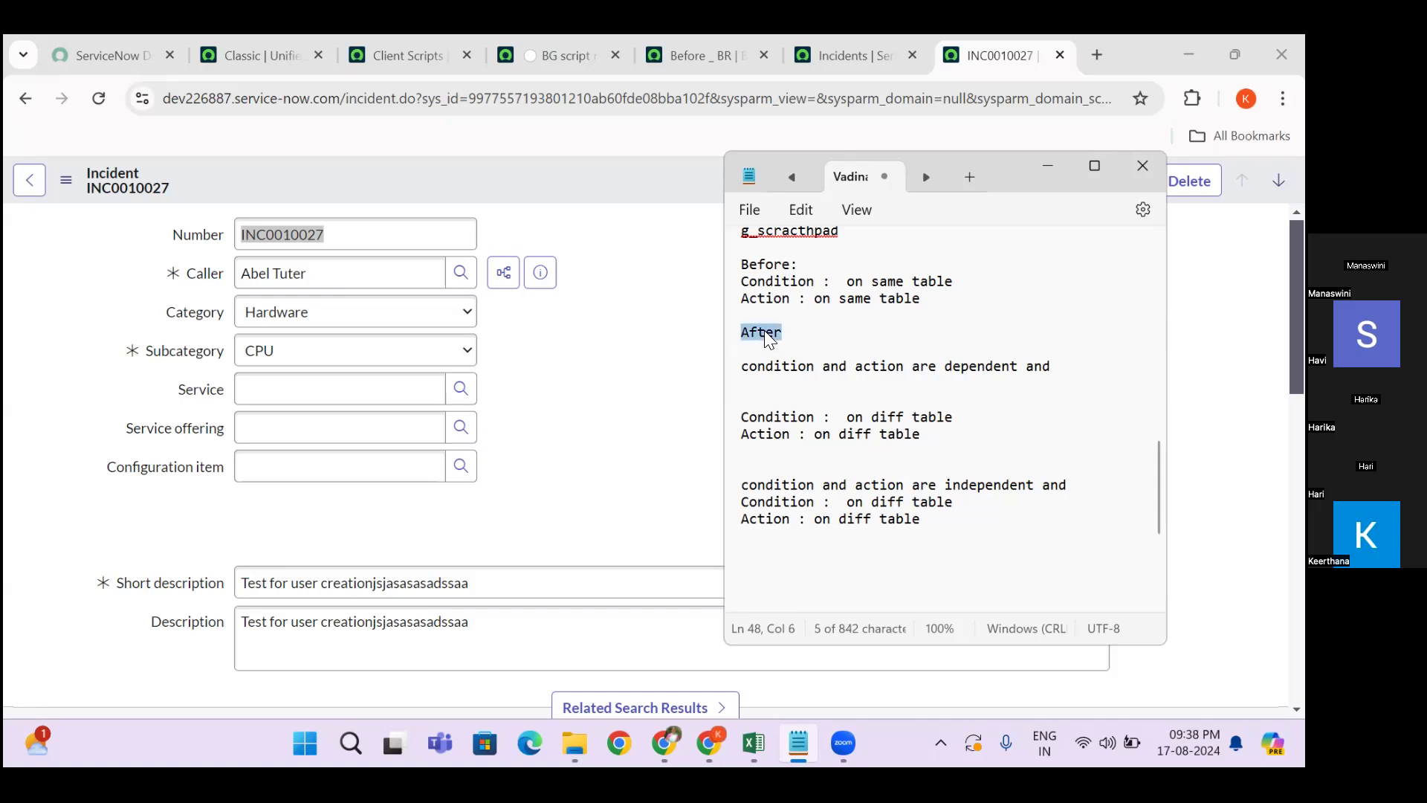
{"action": "double_click", "coordinate": [789, 371]}
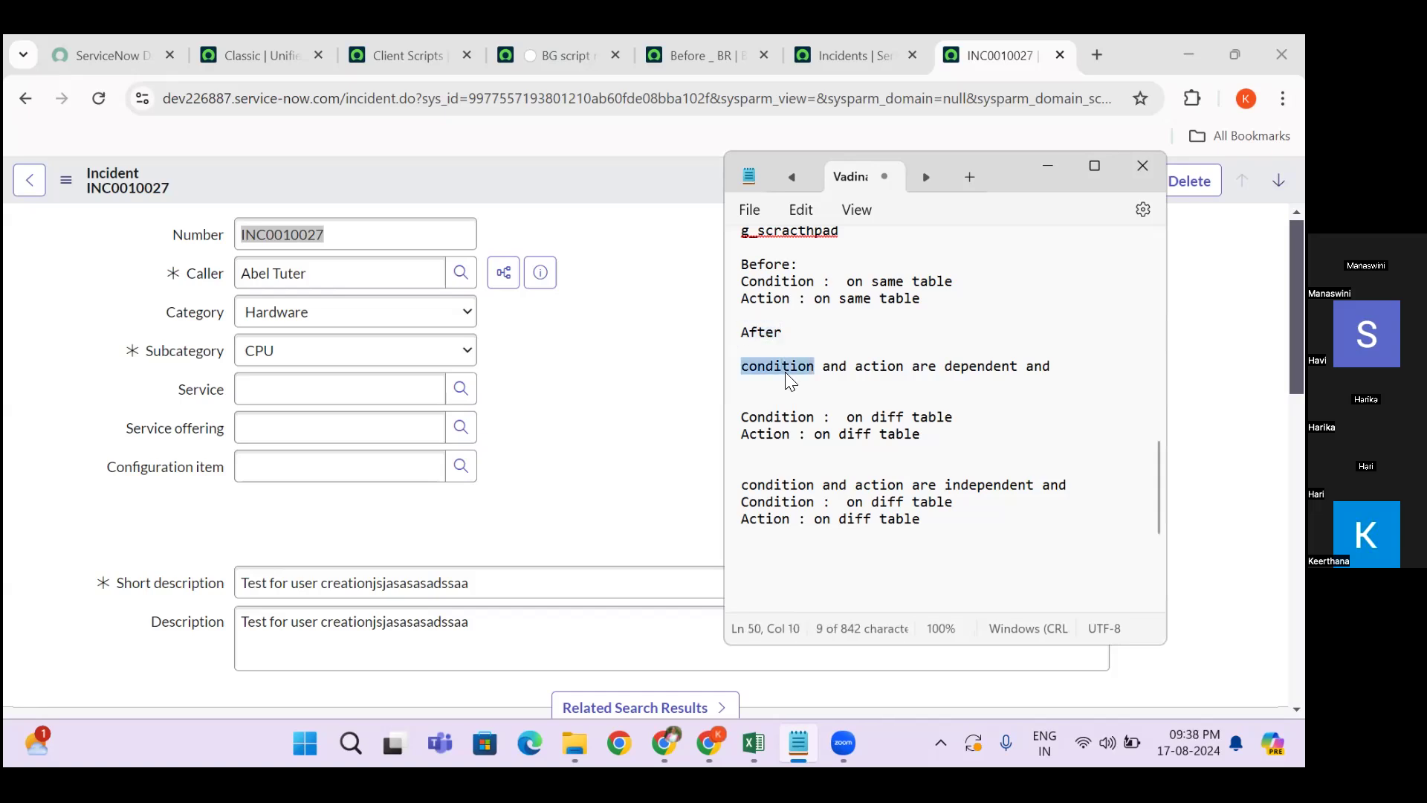
{"action": "double_click", "coordinate": [873, 362]}
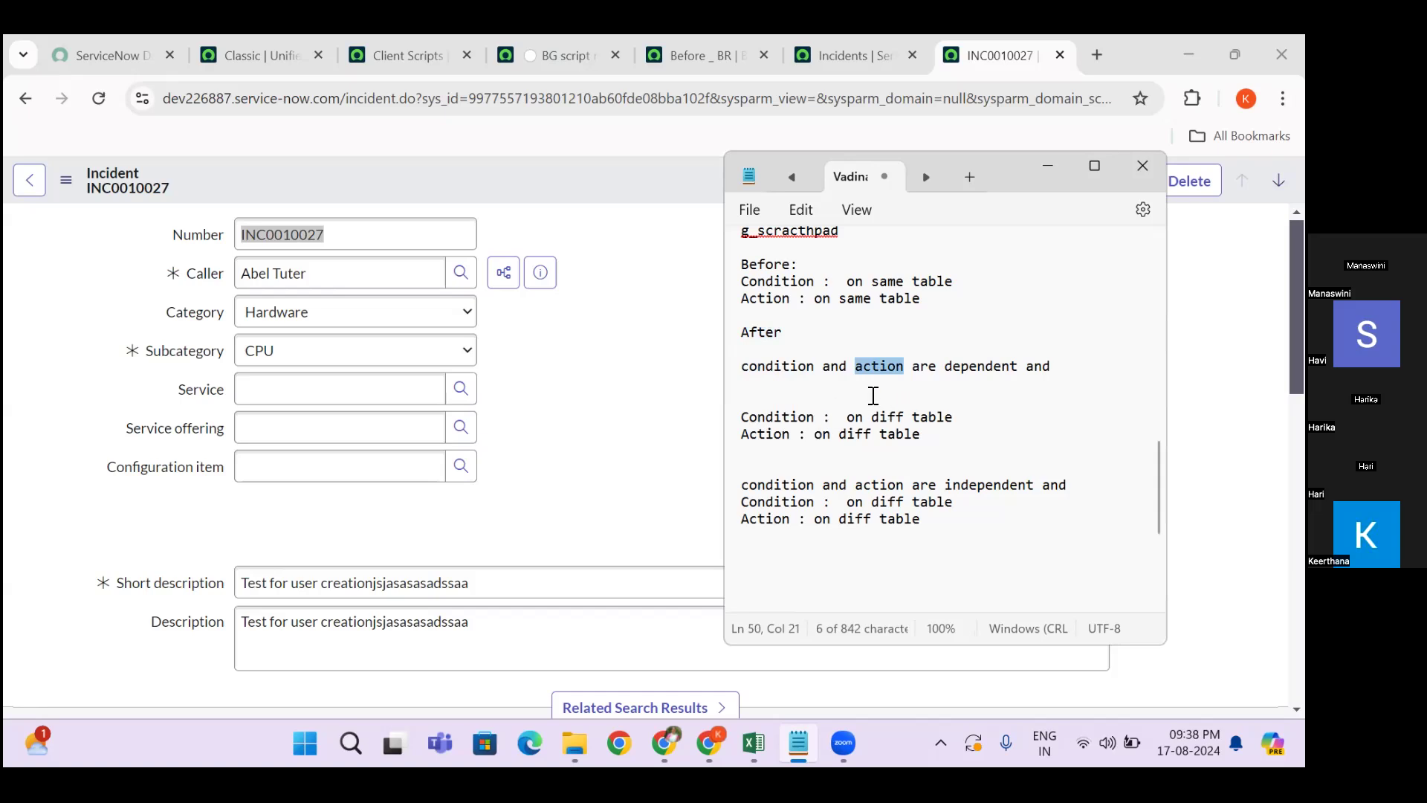
- Add the heading "Async :" and a blank line above the note on independent condition and action
{"action": "scroll", "coordinate": [832, 440], "scroll_direction": "down", "scroll_amount": 1}
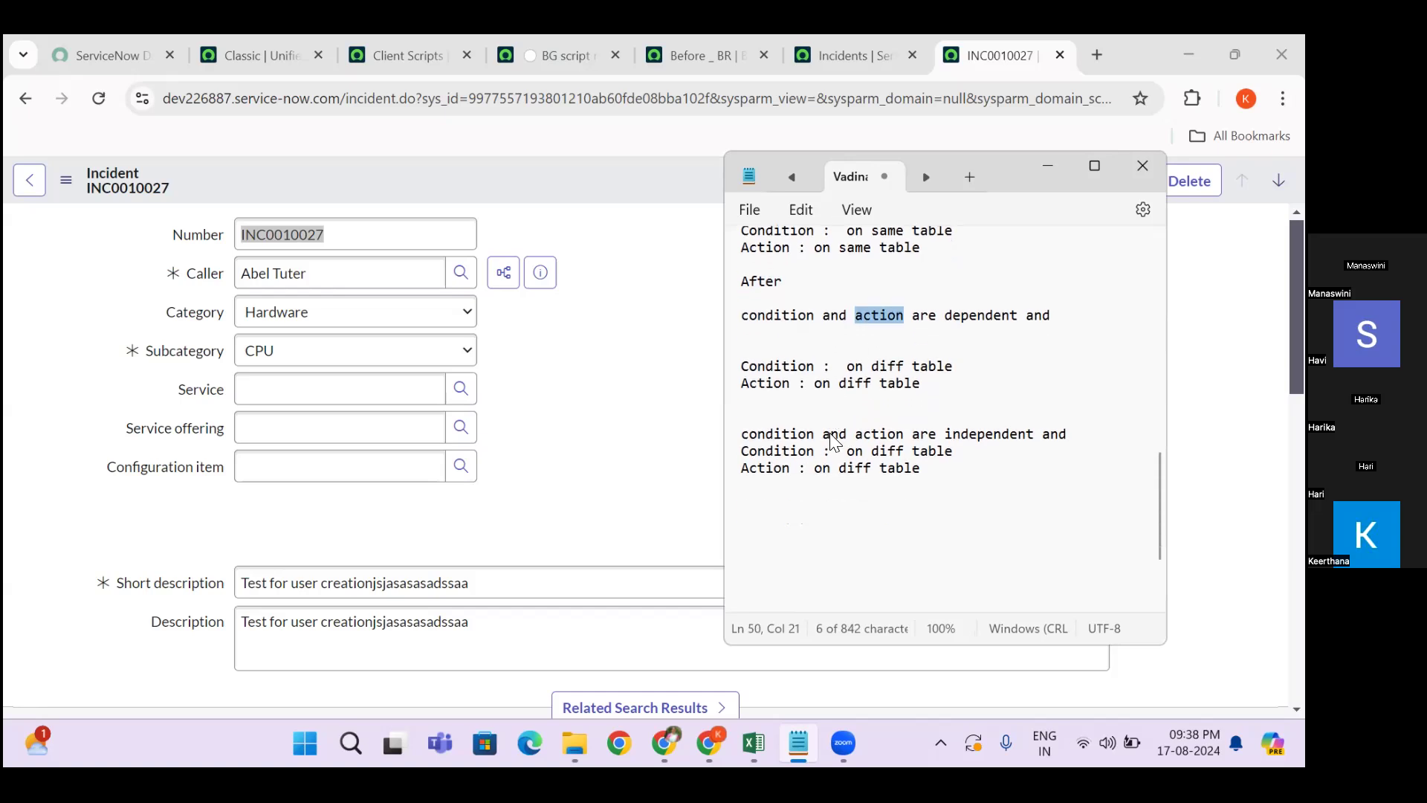
{"action": "left_click", "coordinate": [786, 421]}
{"action": "type", "text": "Async "}
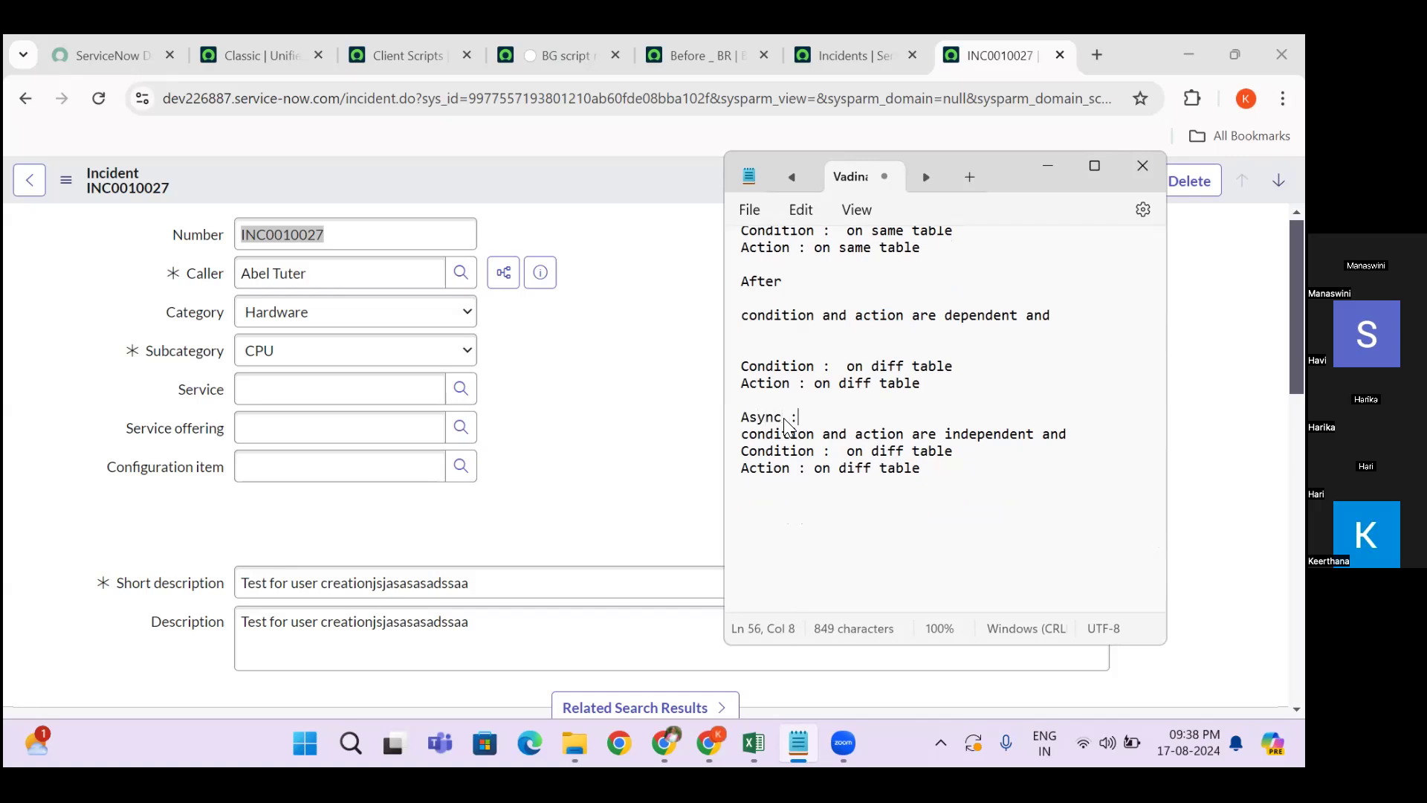
{"action": "type", "text": ":"}
{"action": "key", "text": "Return"}
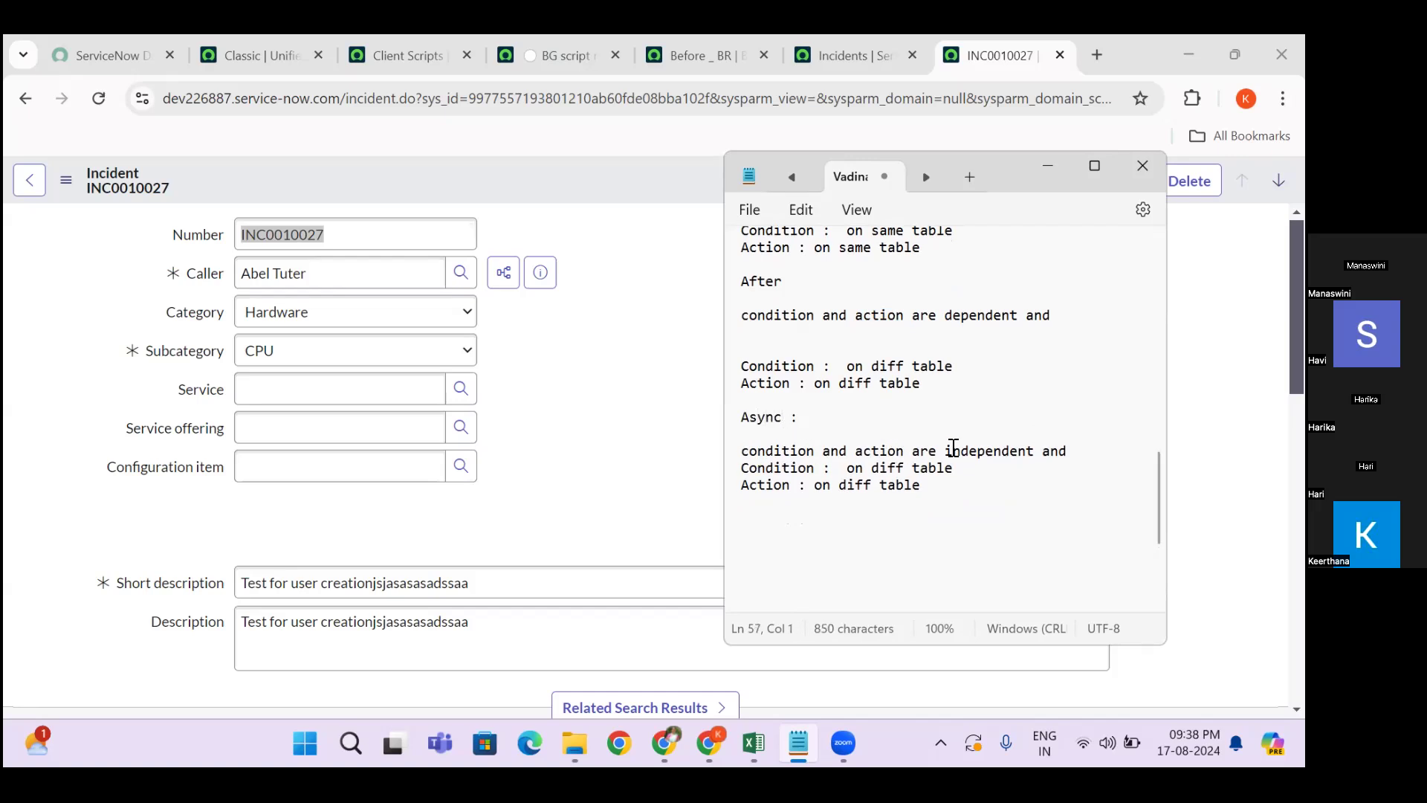
{"action": "double_click", "coordinate": [1007, 454]}
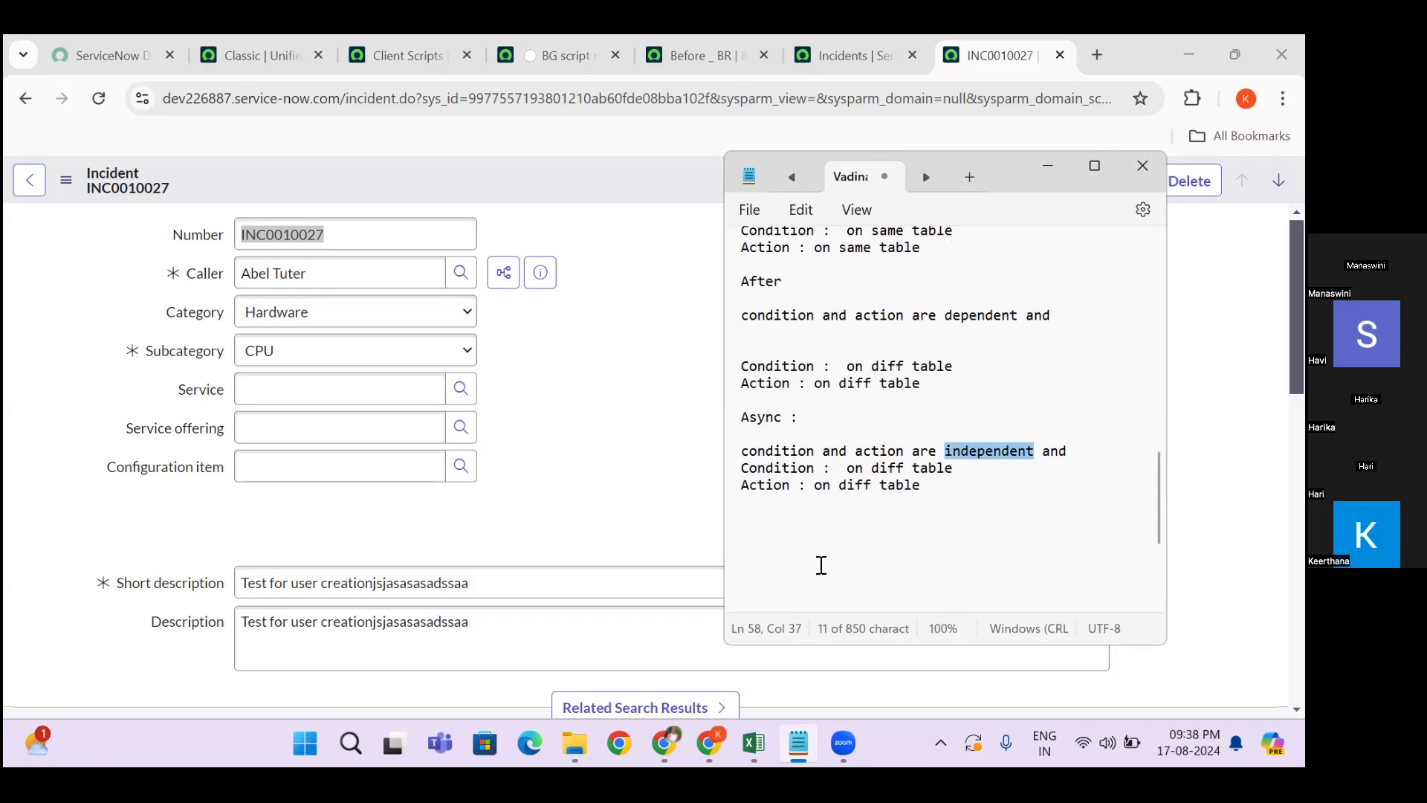
- Add the heading "Display" below the Async notes, with blank lines around it
{"action": "left_click", "coordinate": [903, 505]}
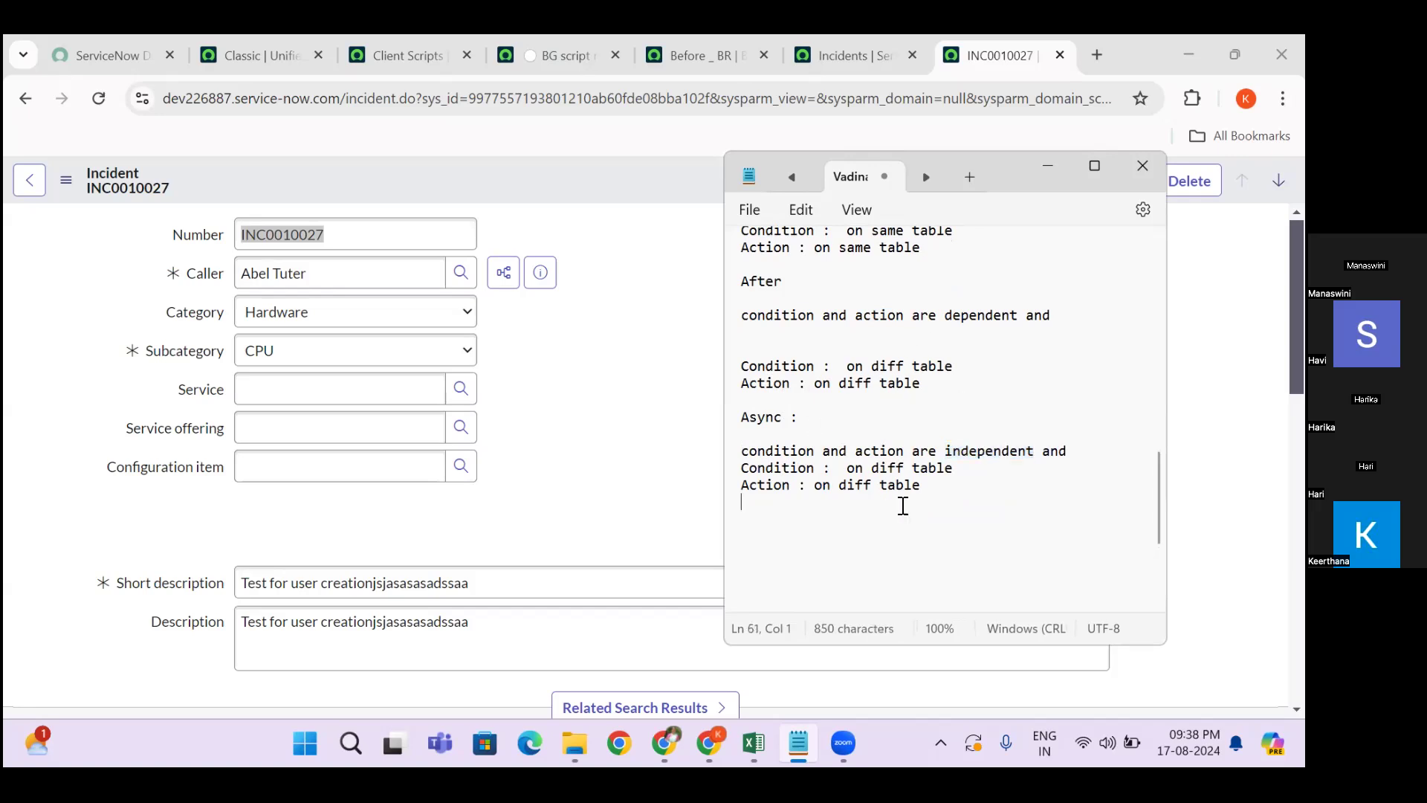
{"action": "key", "text": "Return"}
{"action": "key", "text": "Return"}
{"action": "type", "text": "Display"}
{"action": "key", "text": "Return"}
{"action": "key", "text": "Return"}
- Describe Display as "sends server data to the client side (on load of the form)", correcting the misspelled first word
{"action": "type", "text": "snets server"}
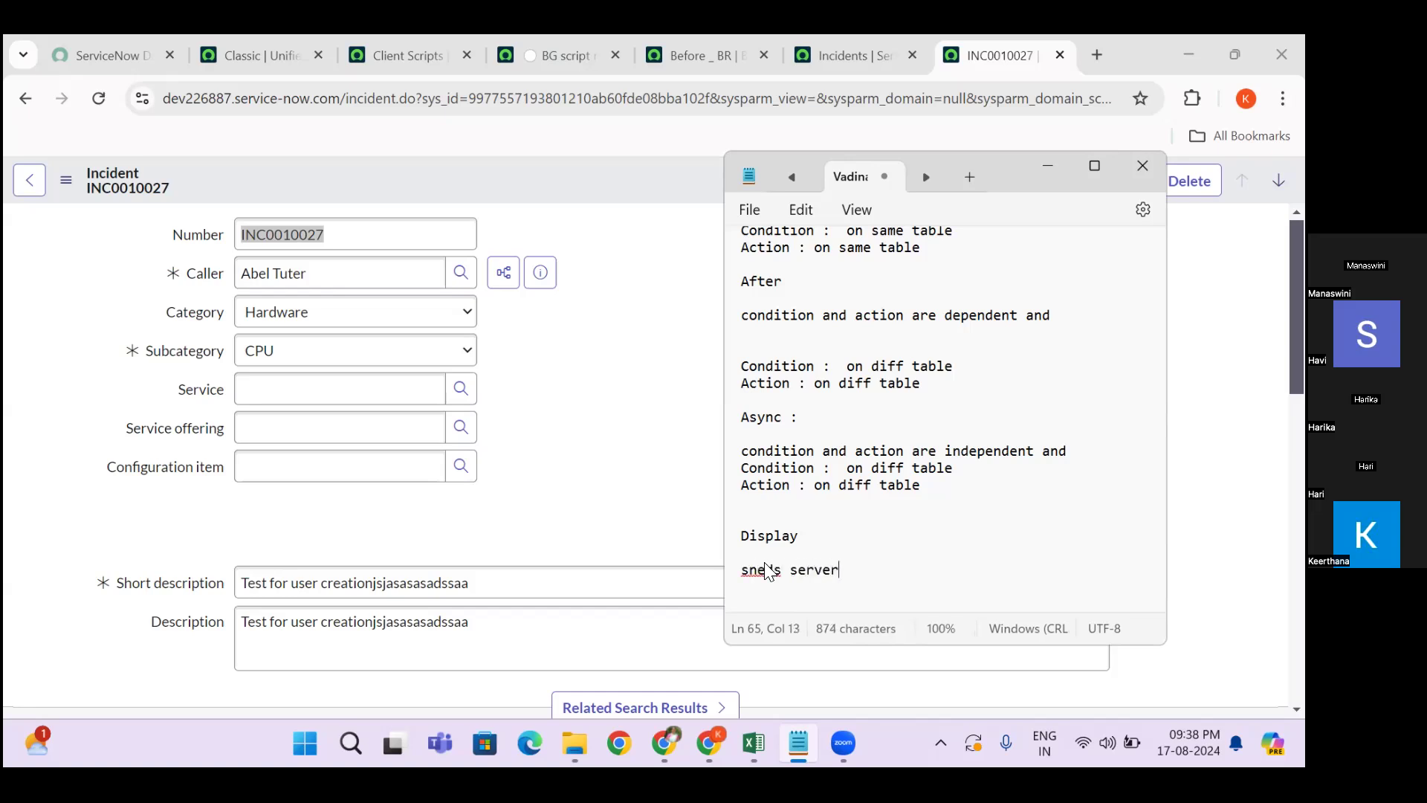
{"action": "type", "text": " data to th"}
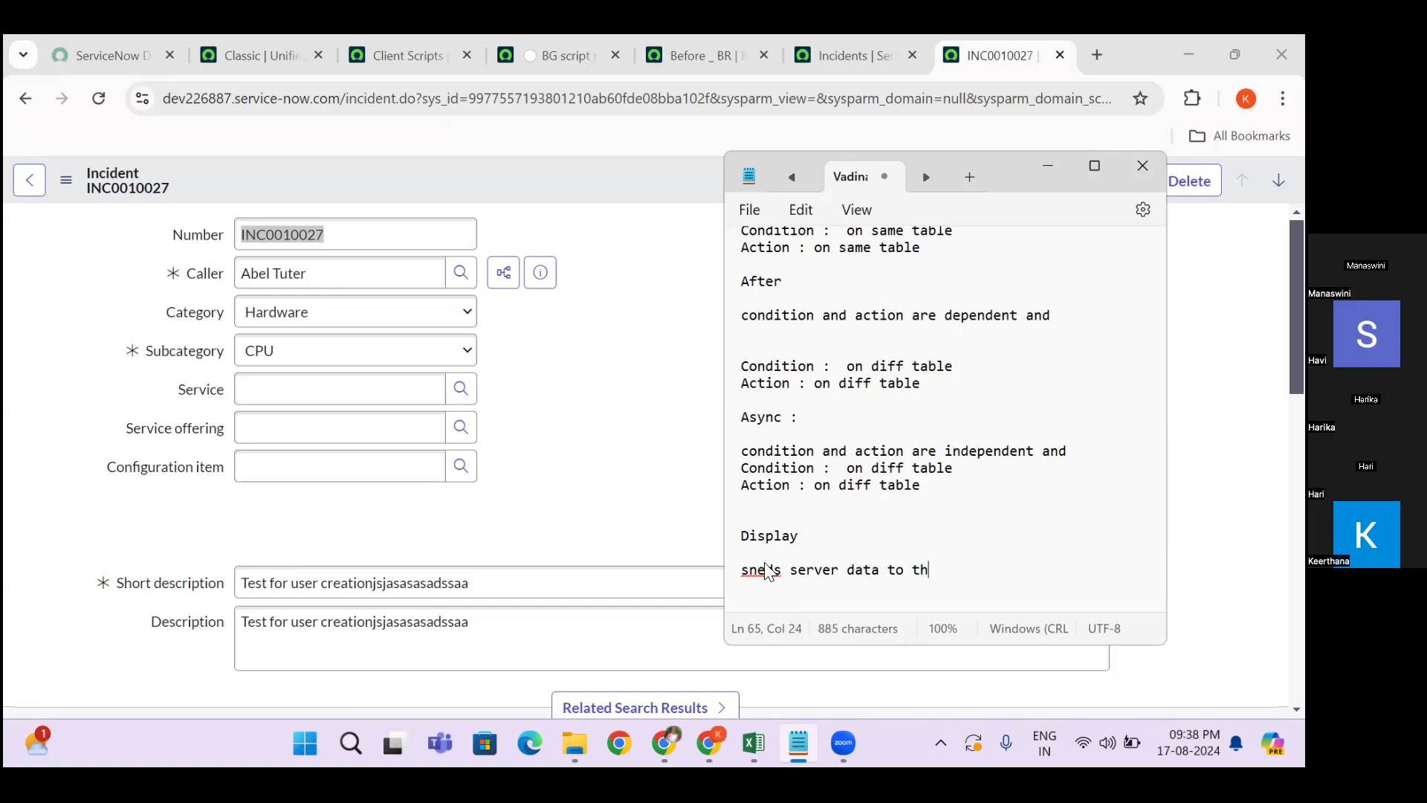
{"action": "type", "text": "e client side ()"}
{"action": "key", "text": "Left"}
{"action": "type", "text": "on load of"}
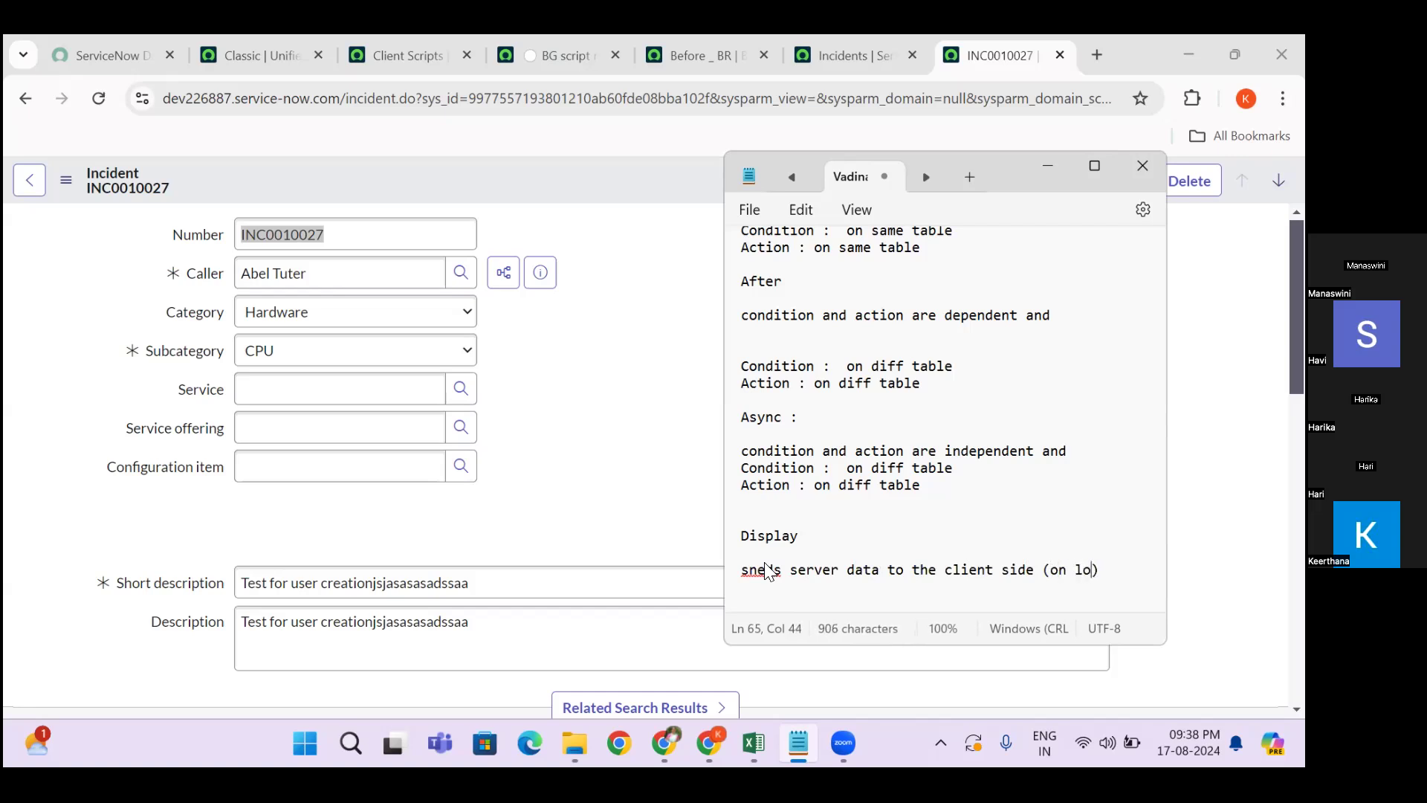
{"action": "type", "text": " the form"}
{"action": "double_click", "coordinate": [764, 568]}
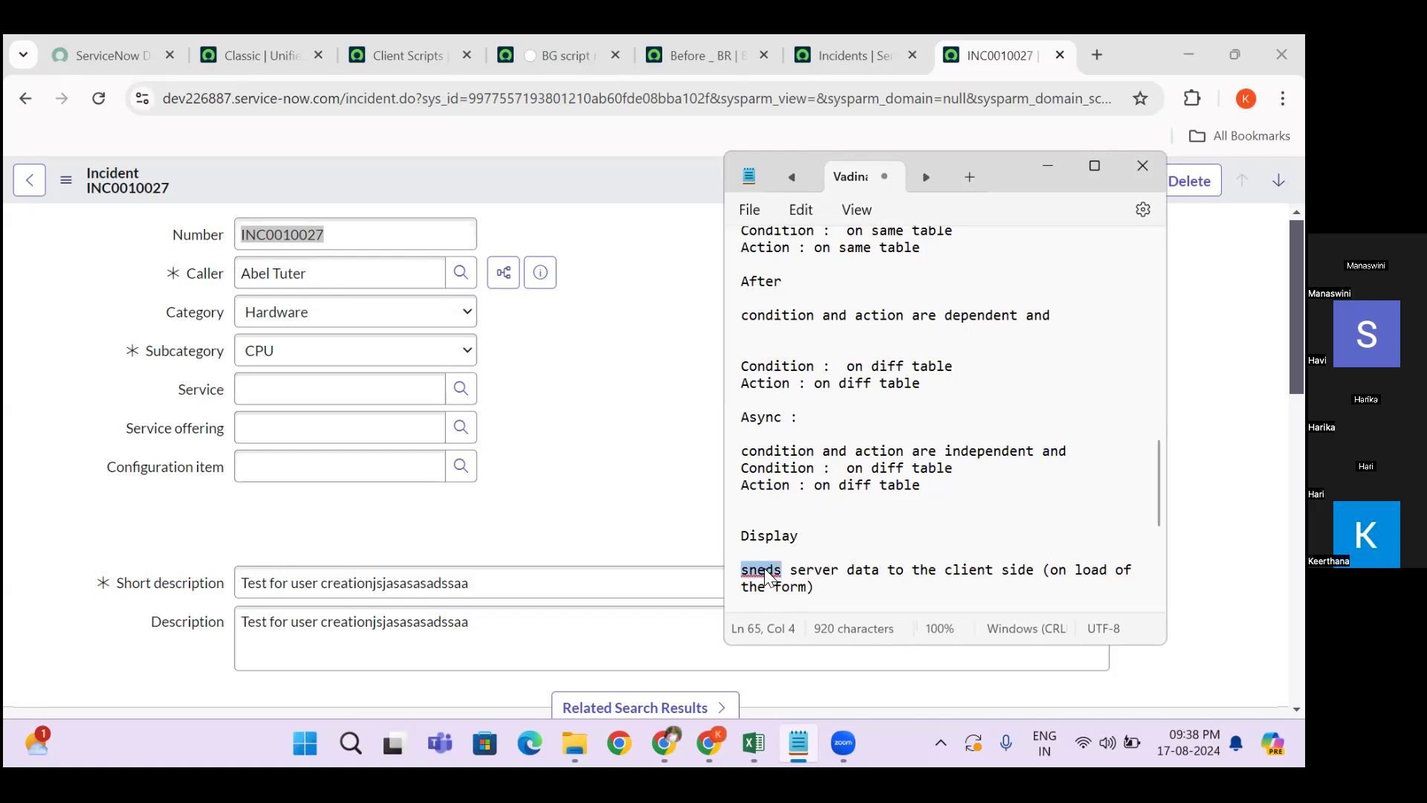
{"action": "type", "text": "sends"}
- Add several blank lines after the Display description at the end of the notes
{"action": "left_click", "coordinate": [828, 516]}
{"action": "left_click", "coordinate": [838, 589]}
{"action": "key", "text": "Return"}
{"action": "key", "text": "Return"}
{"action": "key", "text": "Return"}
{"action": "key", "text": "Return"}
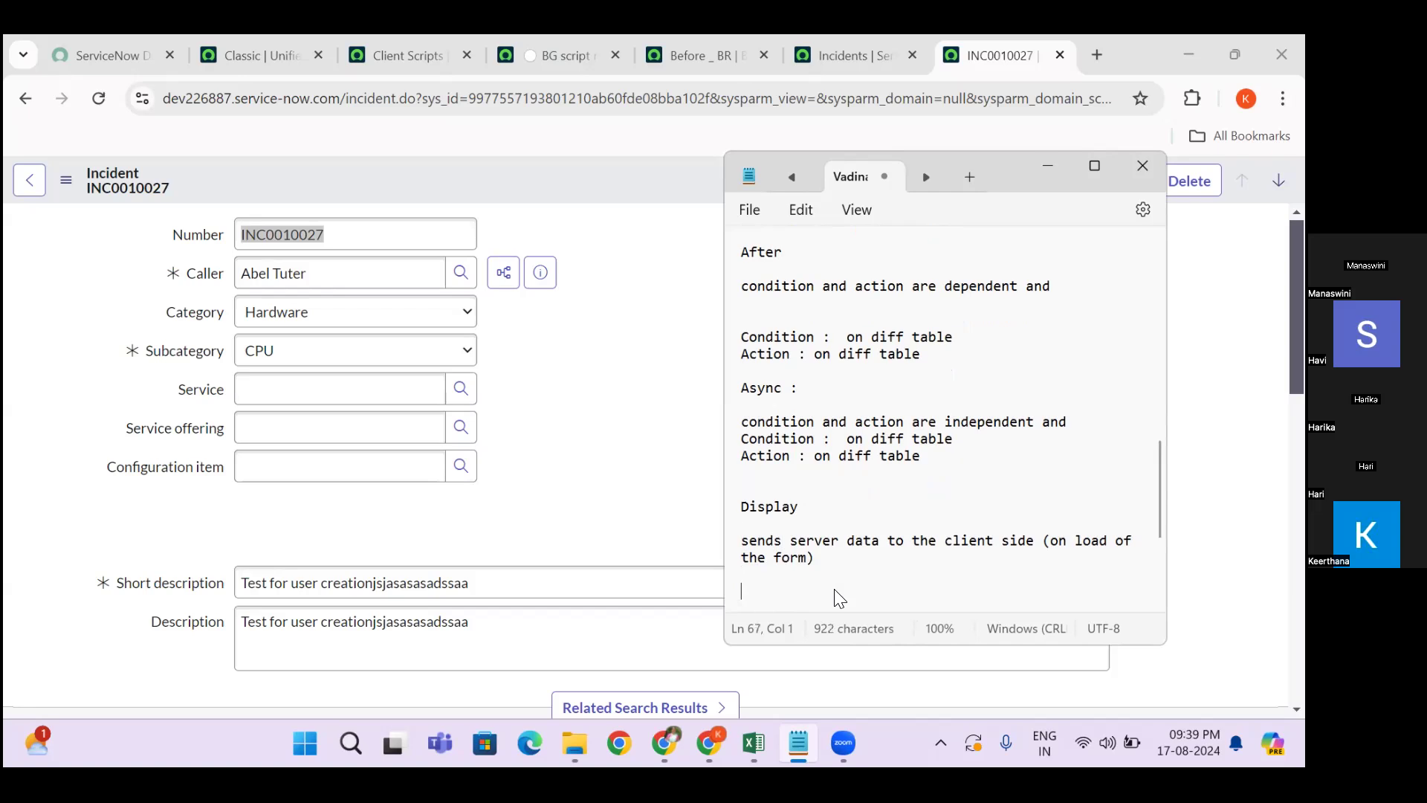
{"action": "key", "text": "Return"}
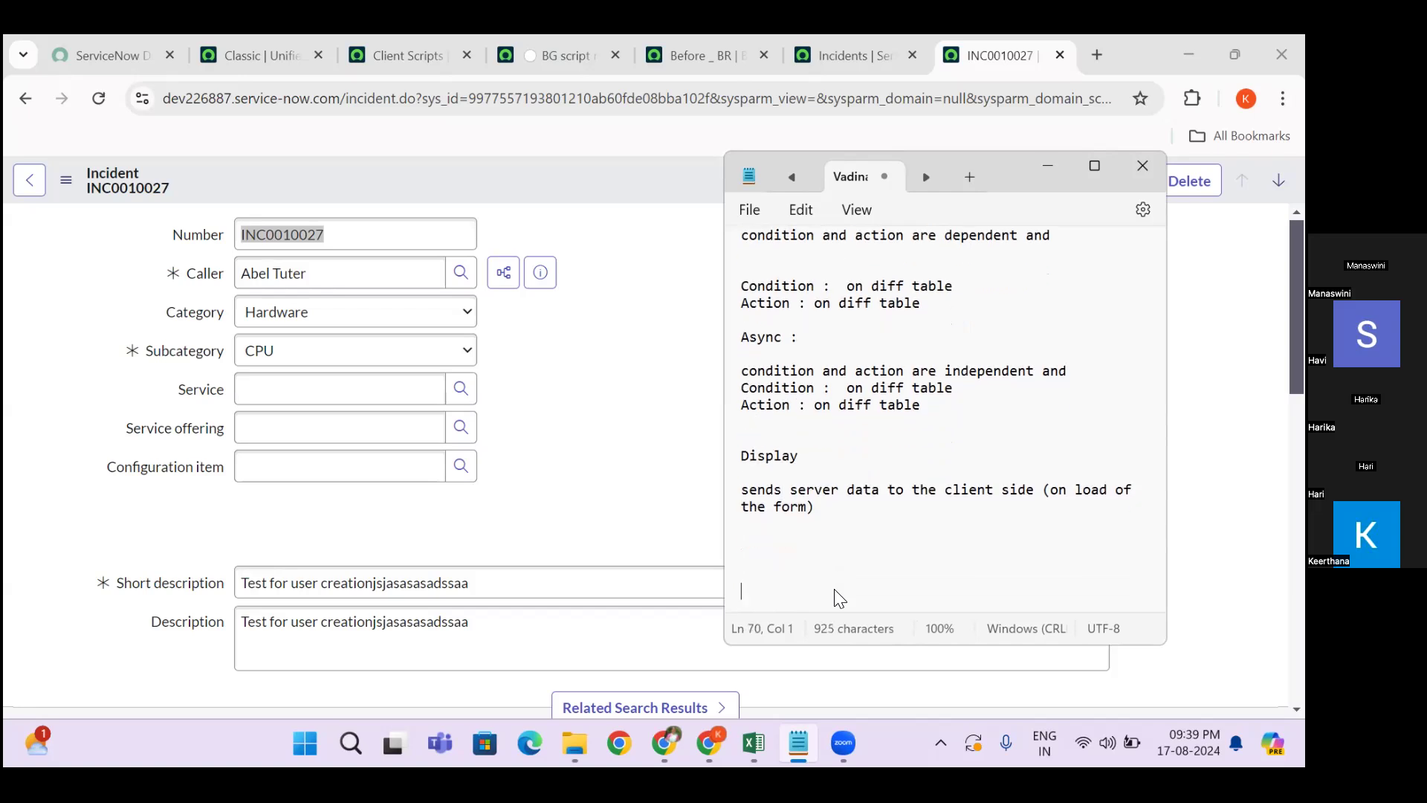
{"action": "key", "text": "Return"}
{"action": "key", "text": "Return"}
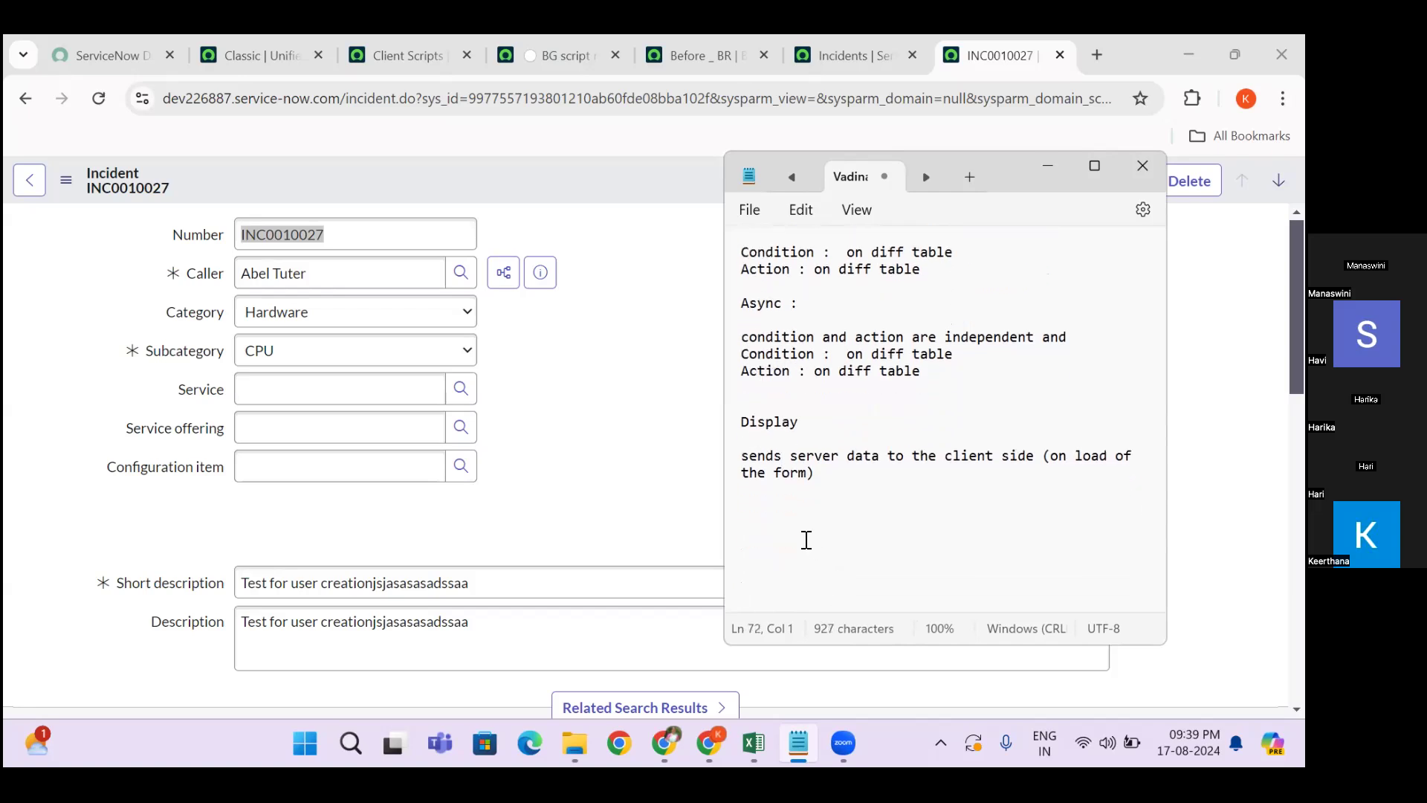
- Switch to the incident in Chrome, reload it, and open a new incident form by replacing the address's sys_id value with -1
{"action": "left_click", "coordinate": [660, 531]}
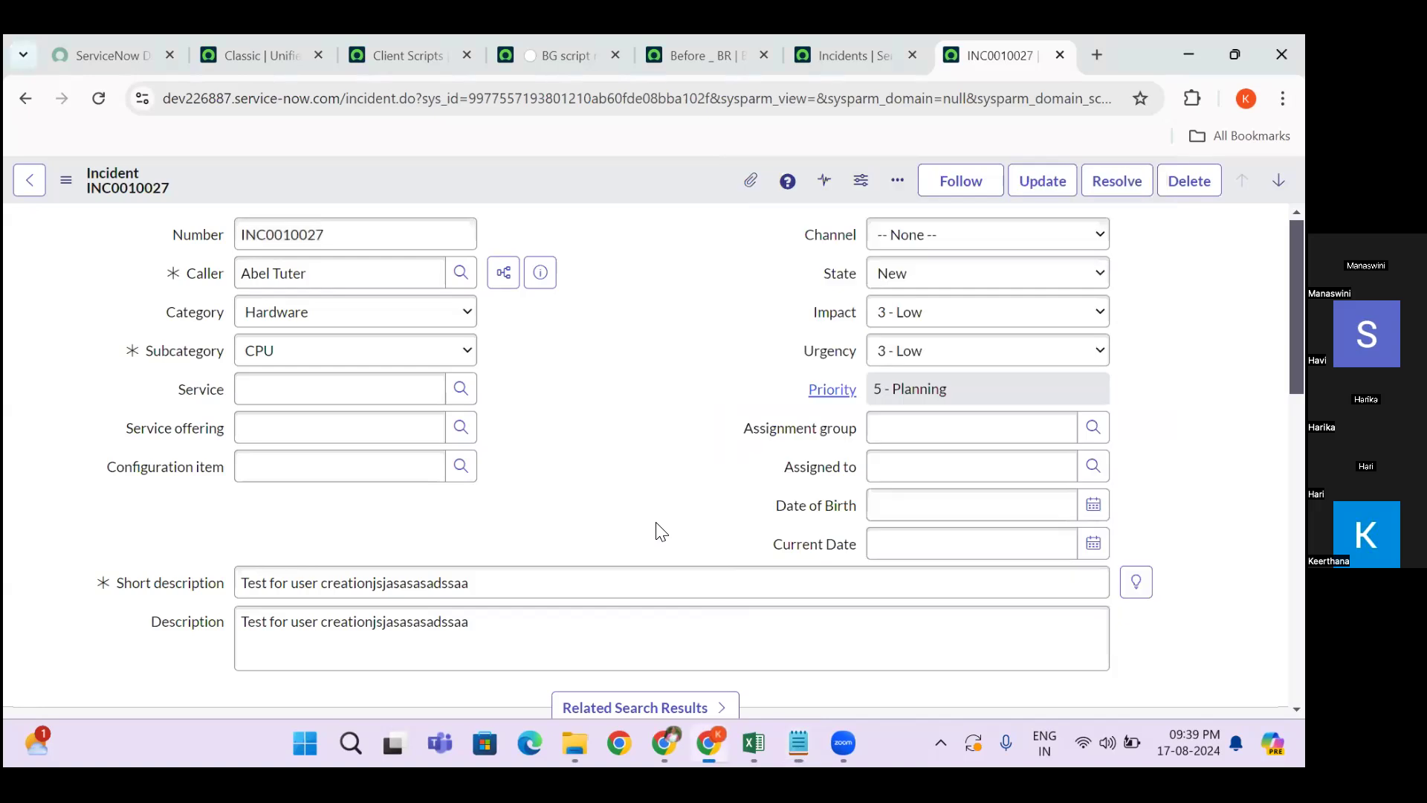
{"action": "left_click", "coordinate": [93, 101]}
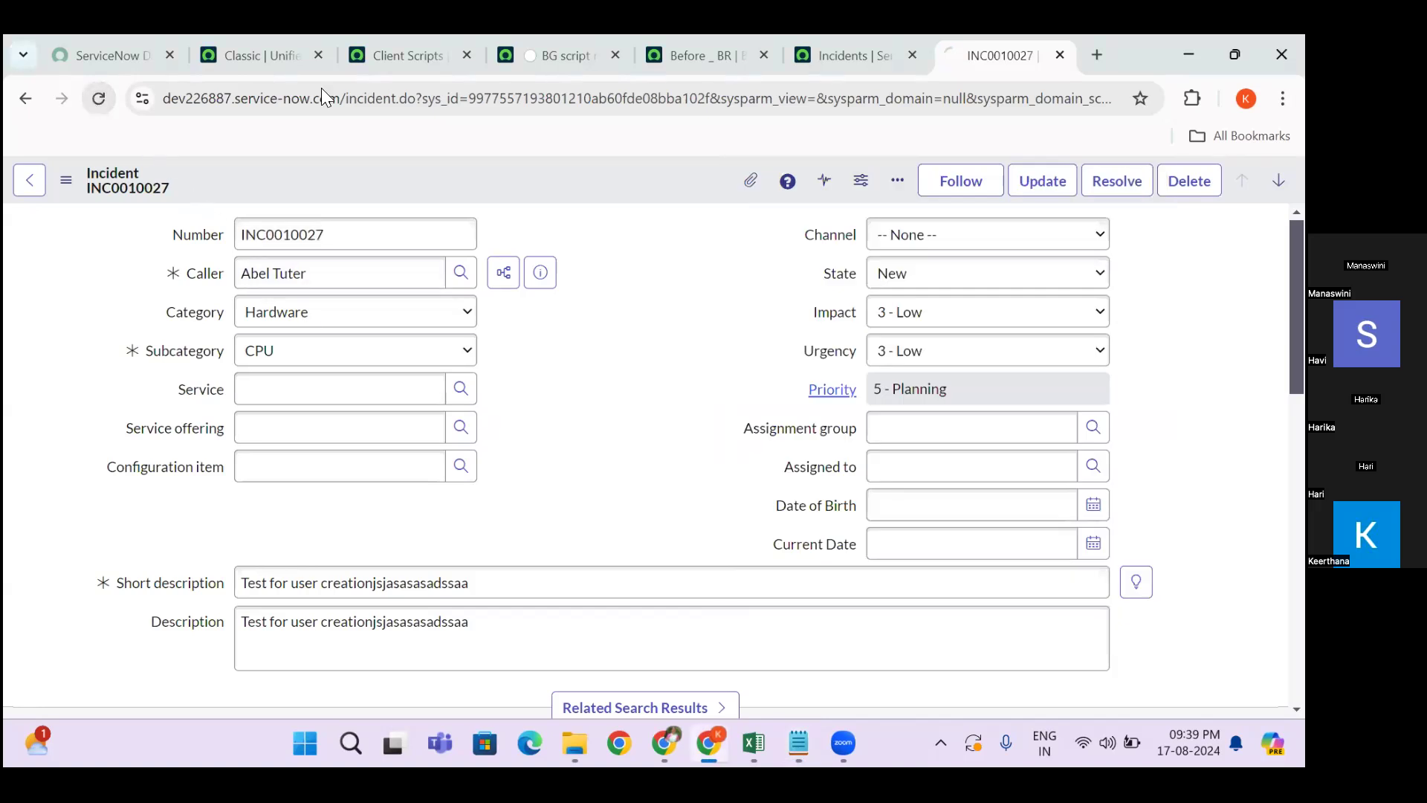
{"action": "double_click", "coordinate": [548, 102]}
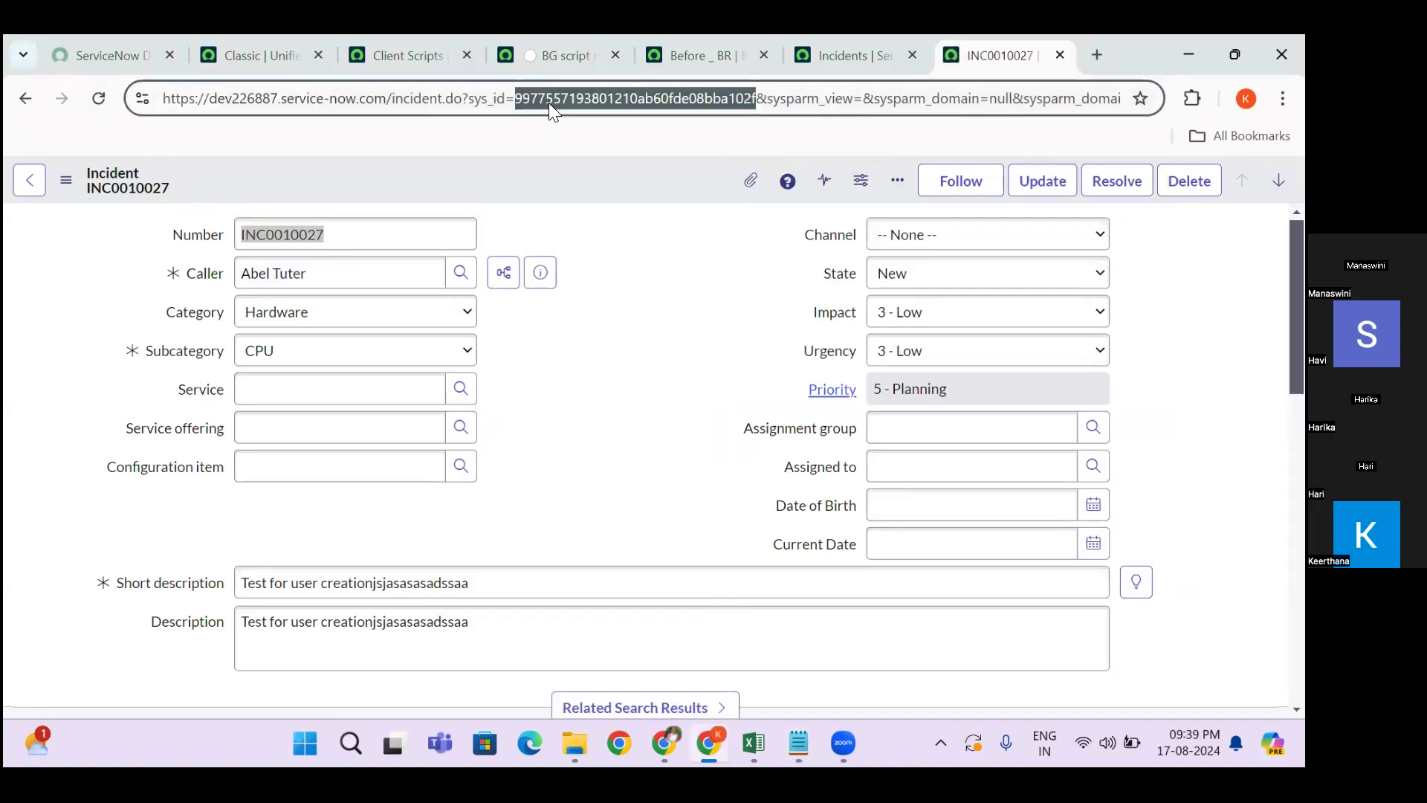
{"action": "type", "text": "-1"}
{"action": "key", "text": "Return"}
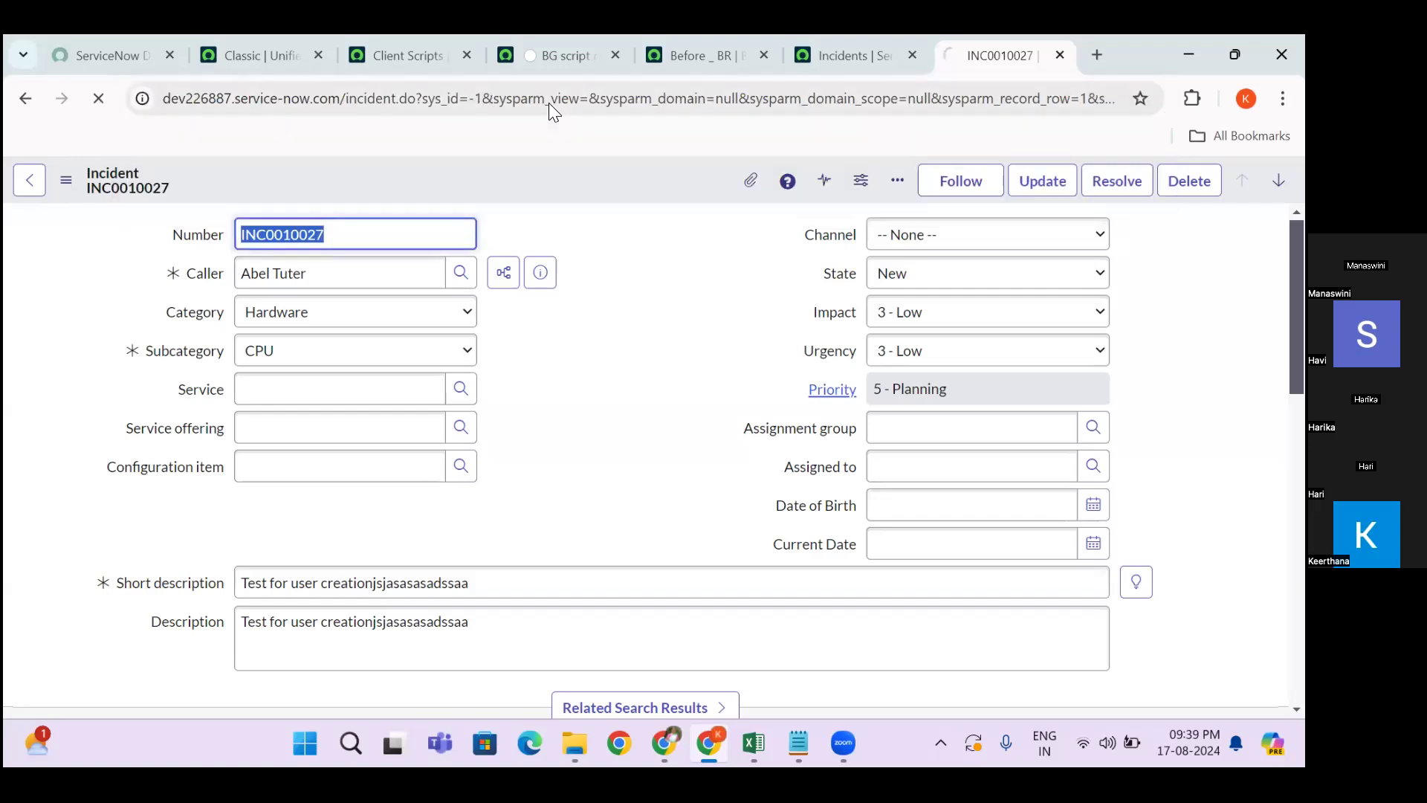
- Fill in the new incident's caller, short description "Test 123" and subcategory Antivirus, and save the record
{"action": "left_click", "coordinate": [335, 273]}
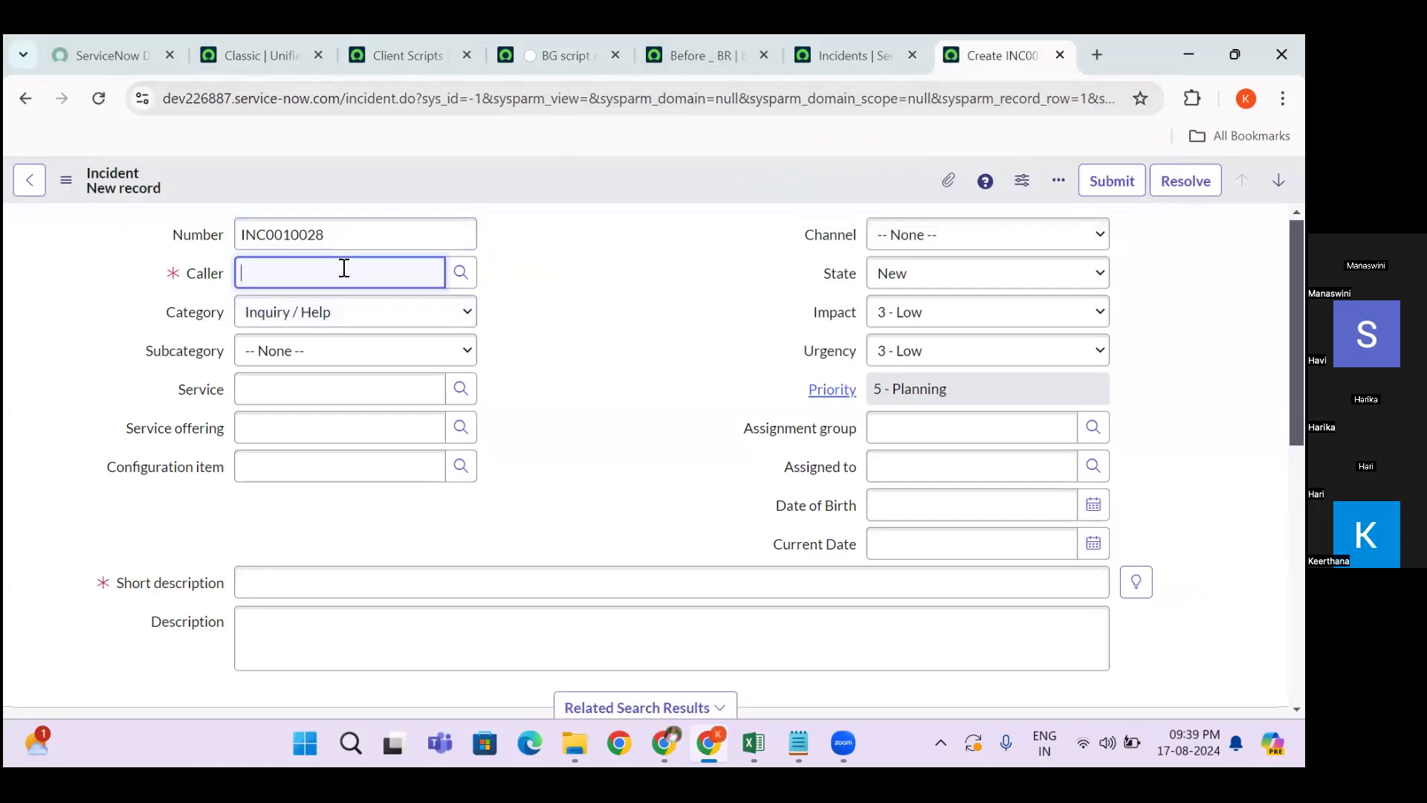
{"action": "left_click", "coordinate": [322, 328]}
{"action": "left_click", "coordinate": [329, 580]}
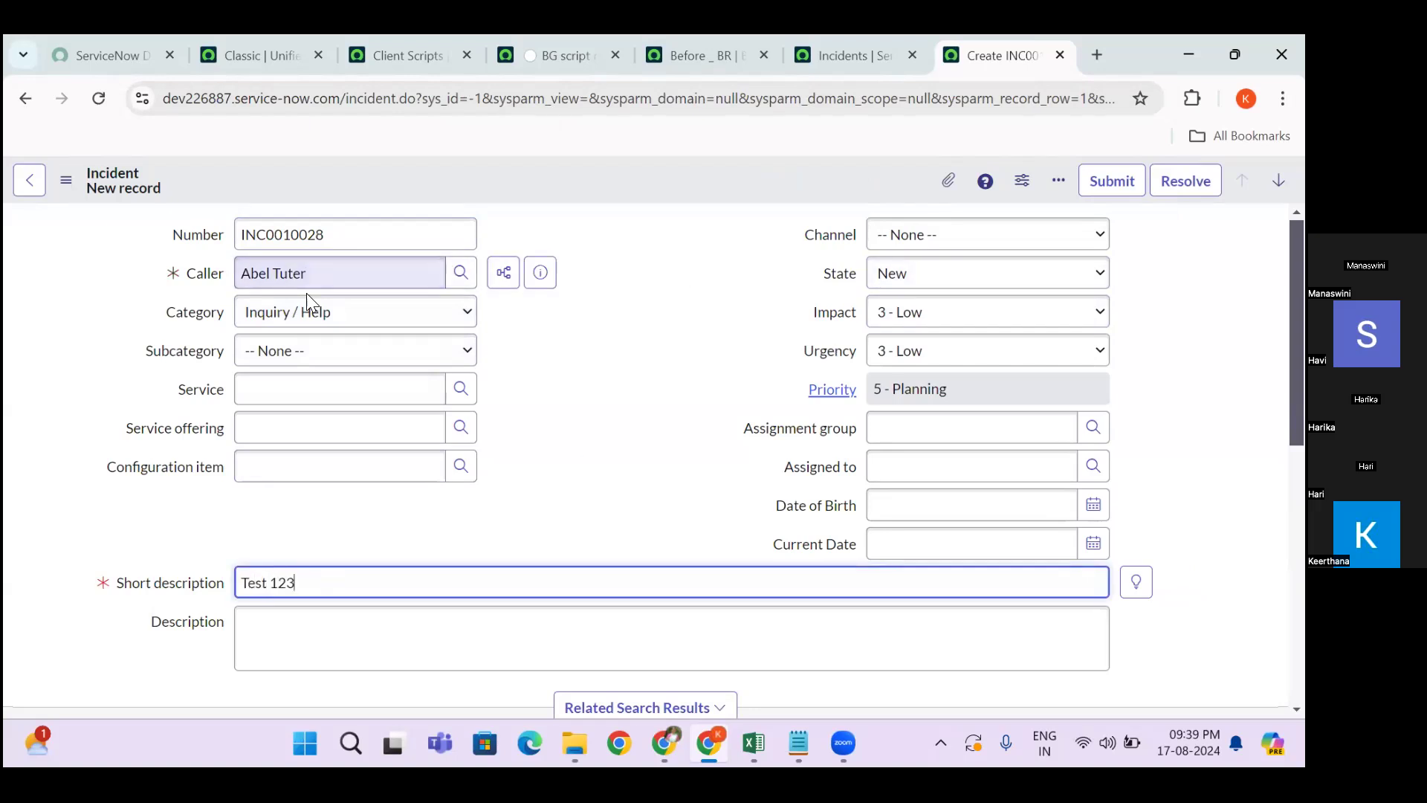
{"action": "left_click", "coordinate": [297, 350]}
{"action": "left_click", "coordinate": [297, 394]}
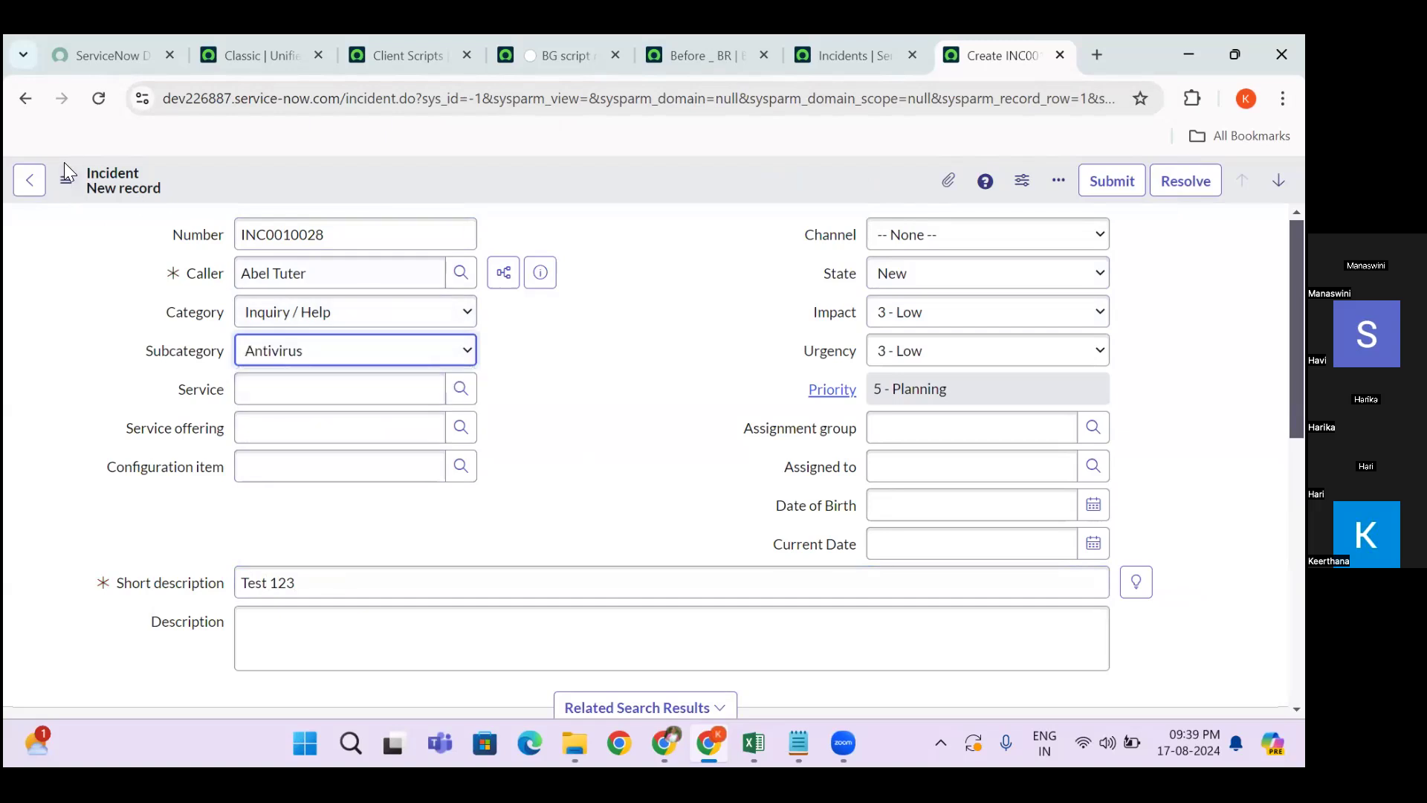
{"action": "left_click", "coordinate": [65, 179]}
{"action": "left_click", "coordinate": [110, 195]}
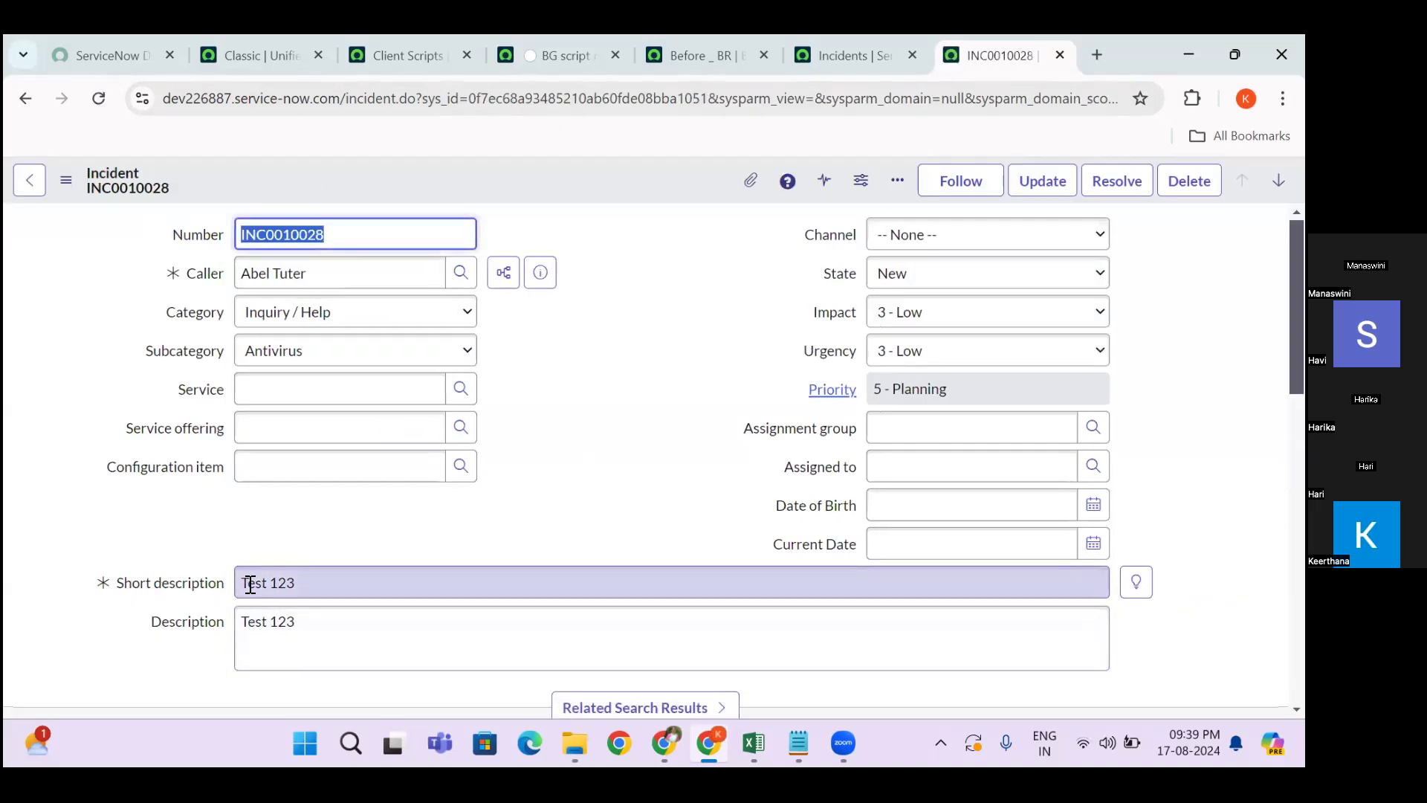
- Change the incident's short description to "Test 12366777" and save the record
{"action": "left_click", "coordinate": [334, 588]}
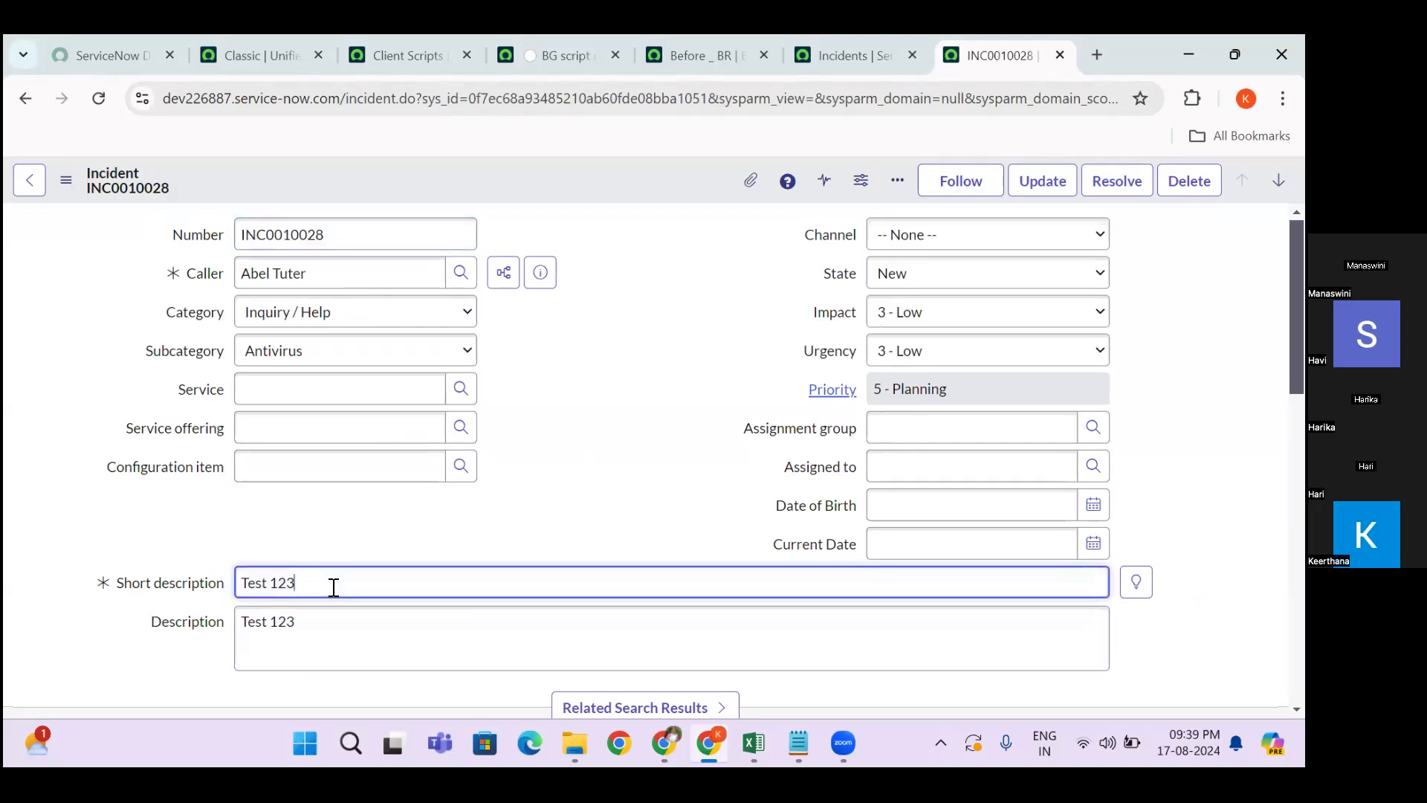
{"action": "left_click", "coordinate": [66, 180]}
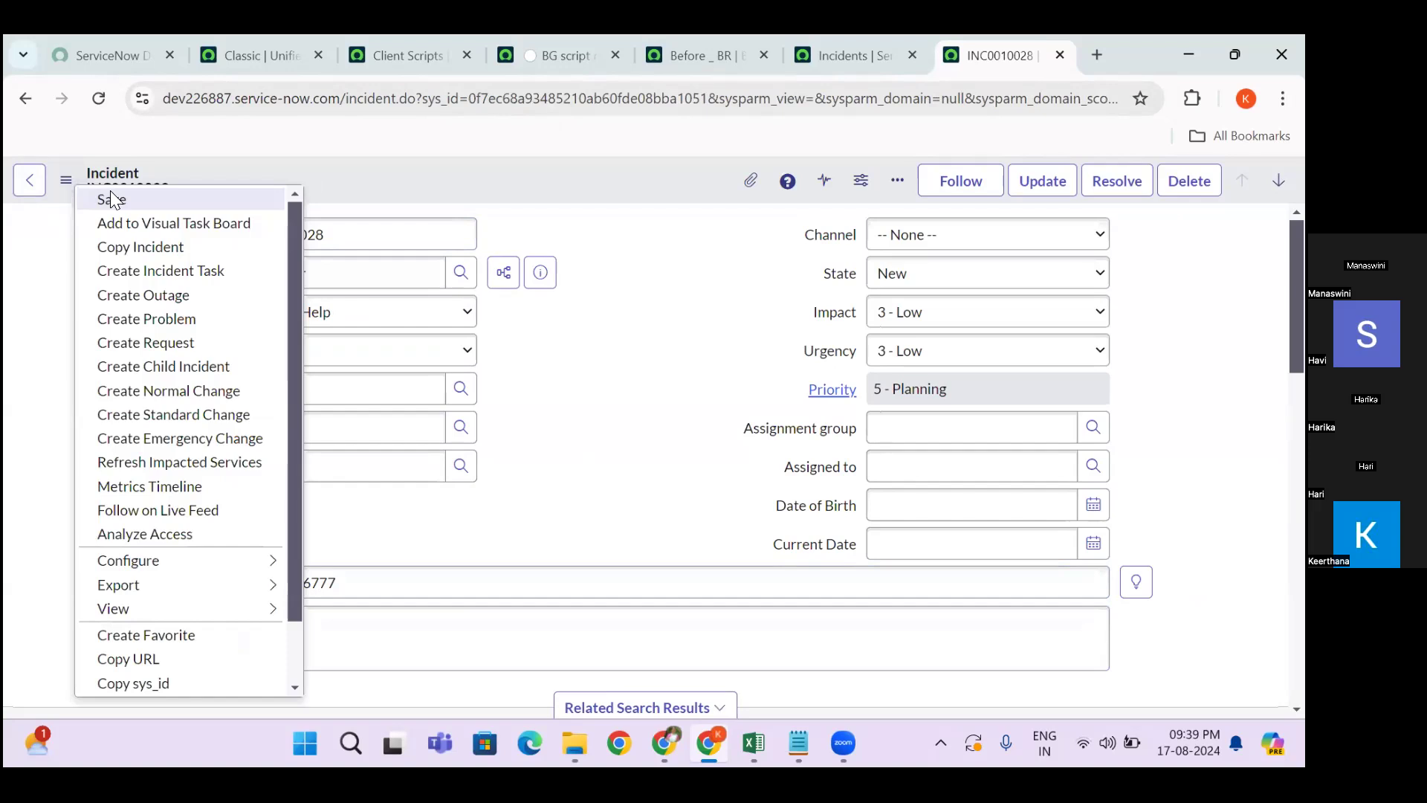
{"action": "left_click", "coordinate": [110, 194]}
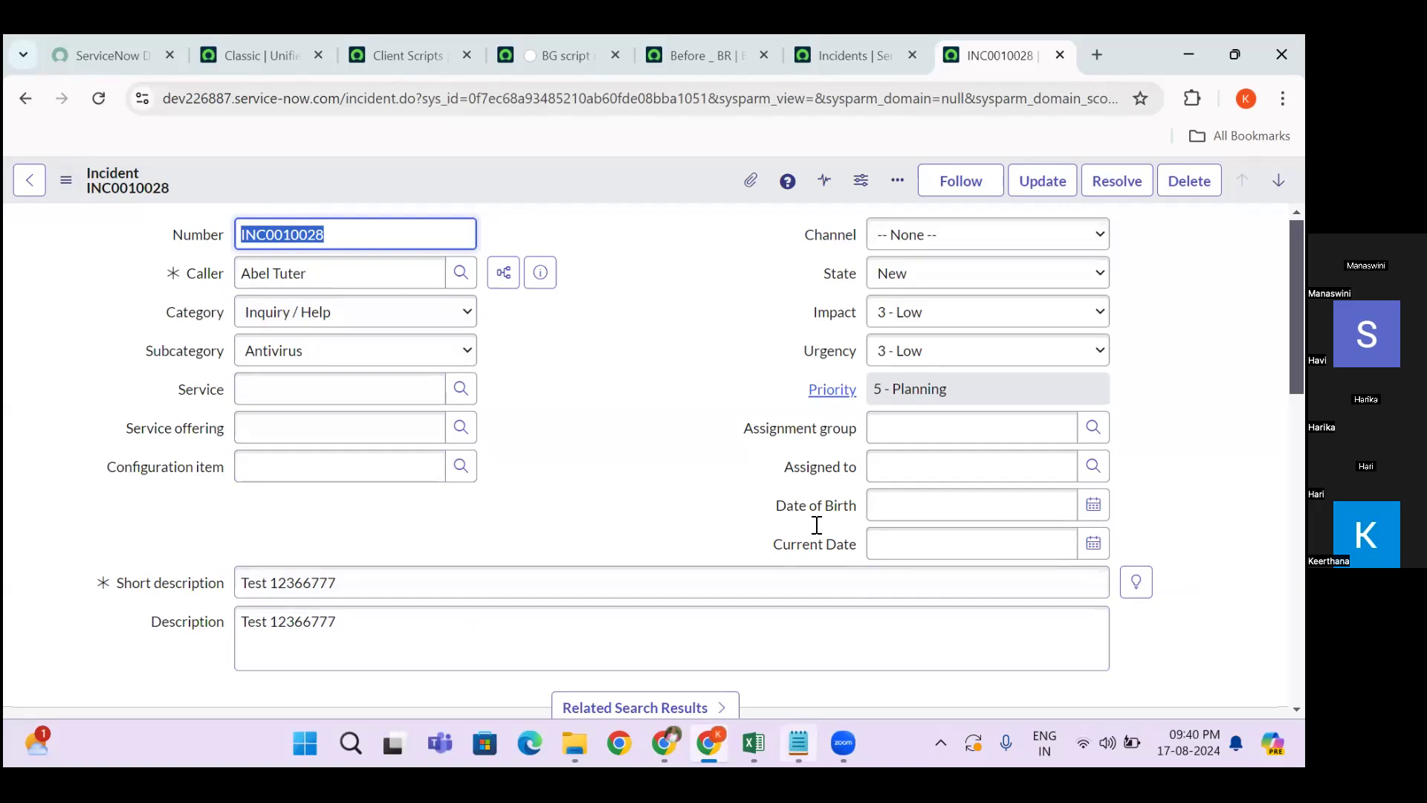
- Switch to Notepad and add the labels "Condition" and "Action" on separate lines at the end of the notes
{"action": "key", "text": "alt+Tab"}
{"action": "type", "text": "ondition"}
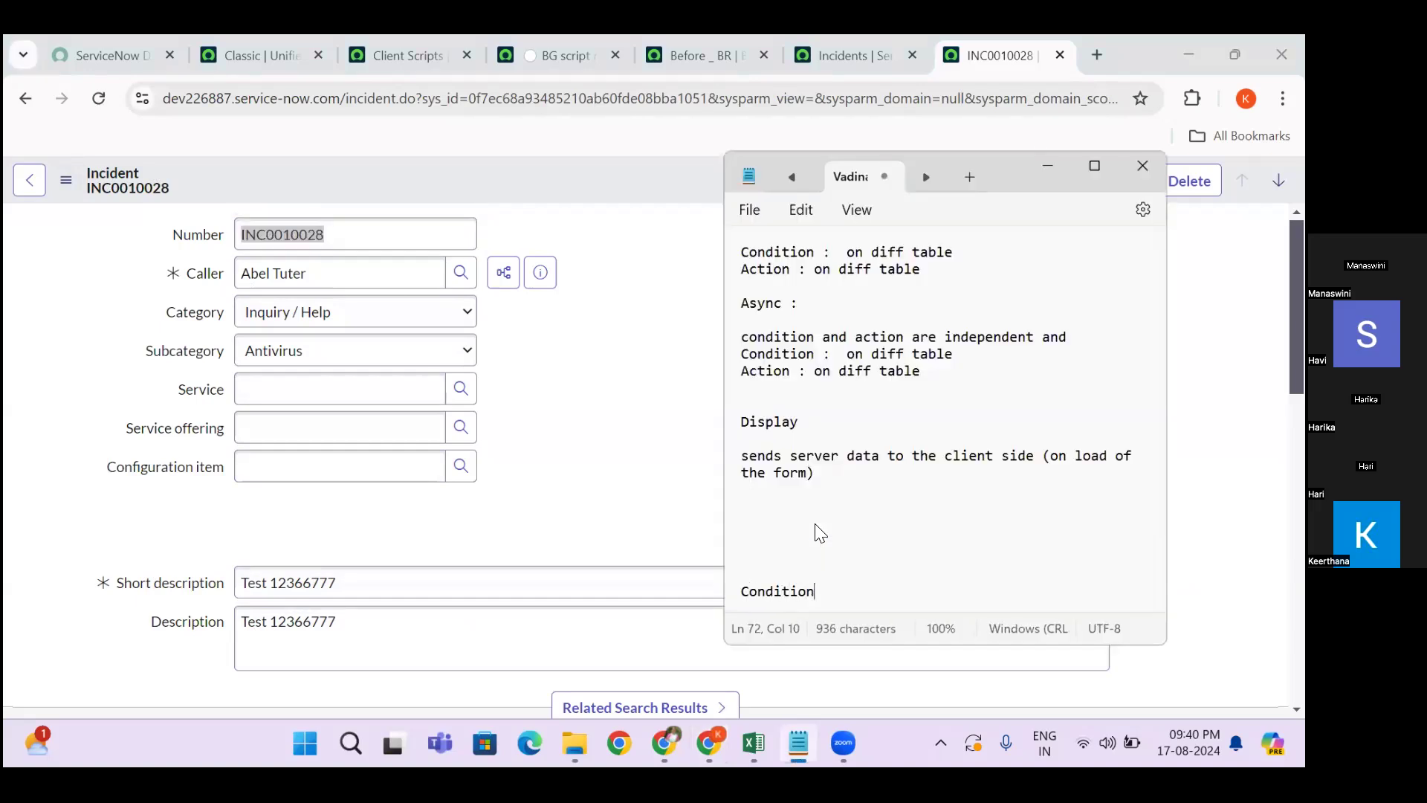
{"action": "key", "text": "Return"}
{"action": "type", "text": "Action"}
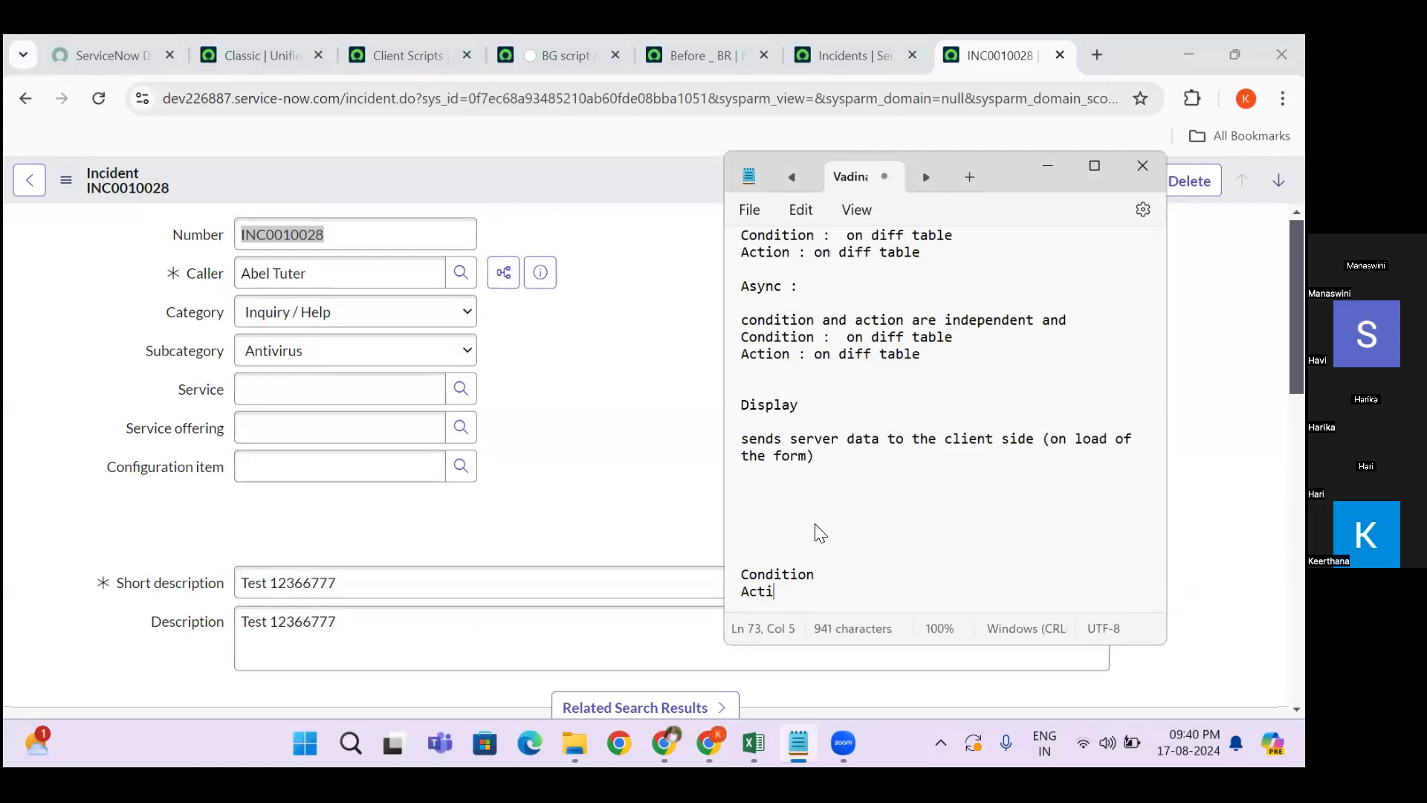
- Complete the final Condition line so it reads "Condition : filling the short_description"
{"action": "left_click", "coordinate": [842, 574]}
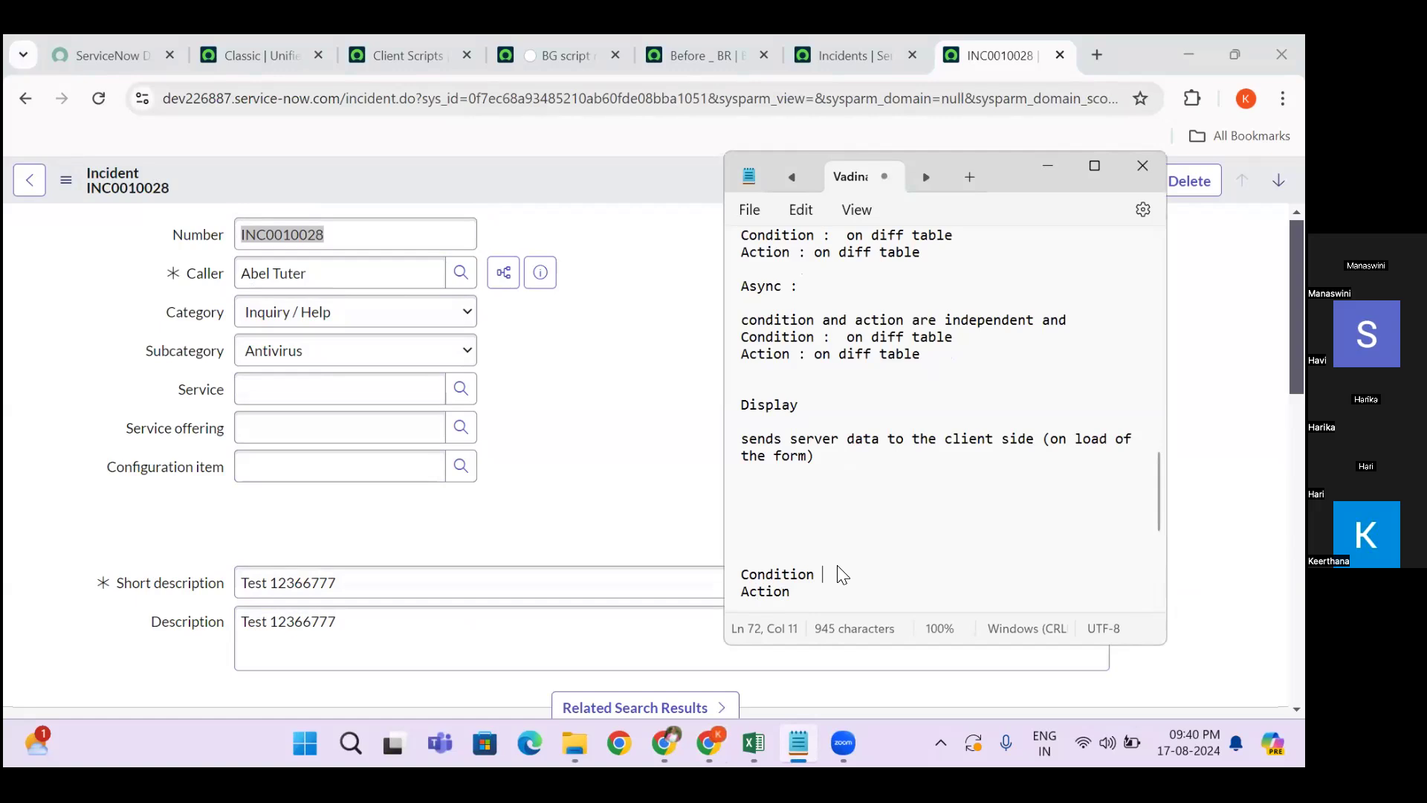
{"action": "type", "text": ":"}
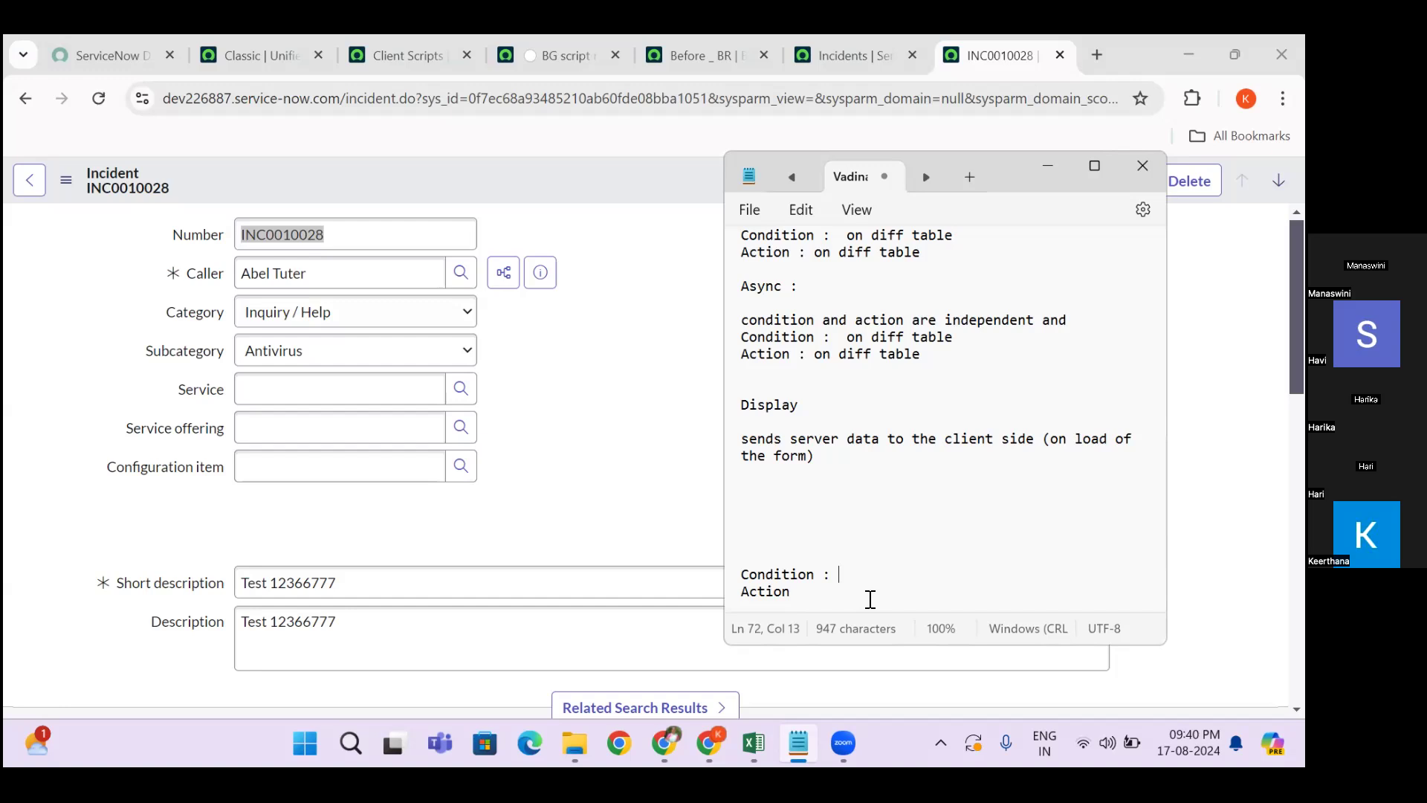
{"action": "type", "text": "filling t"}
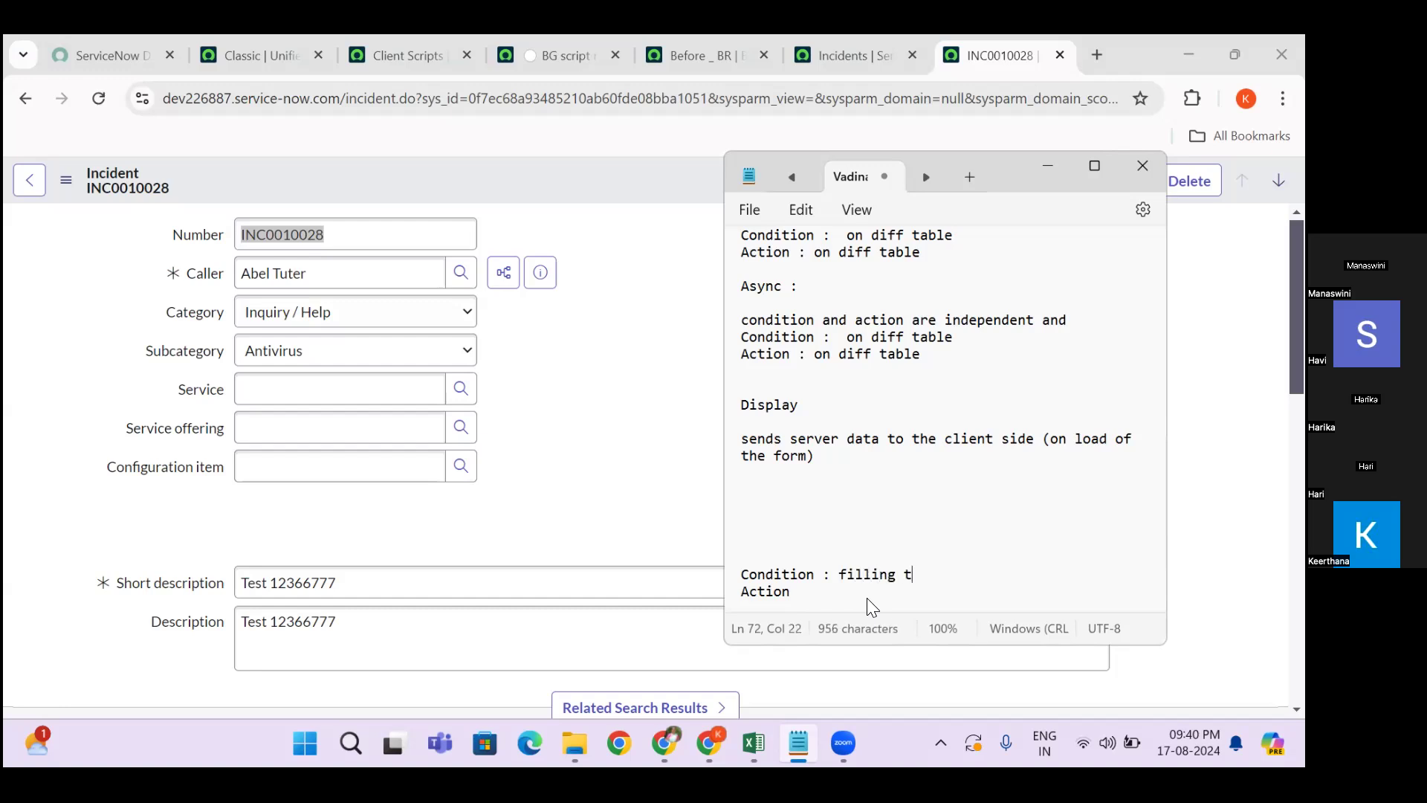
{"action": "type", "text": "he short_descript"}
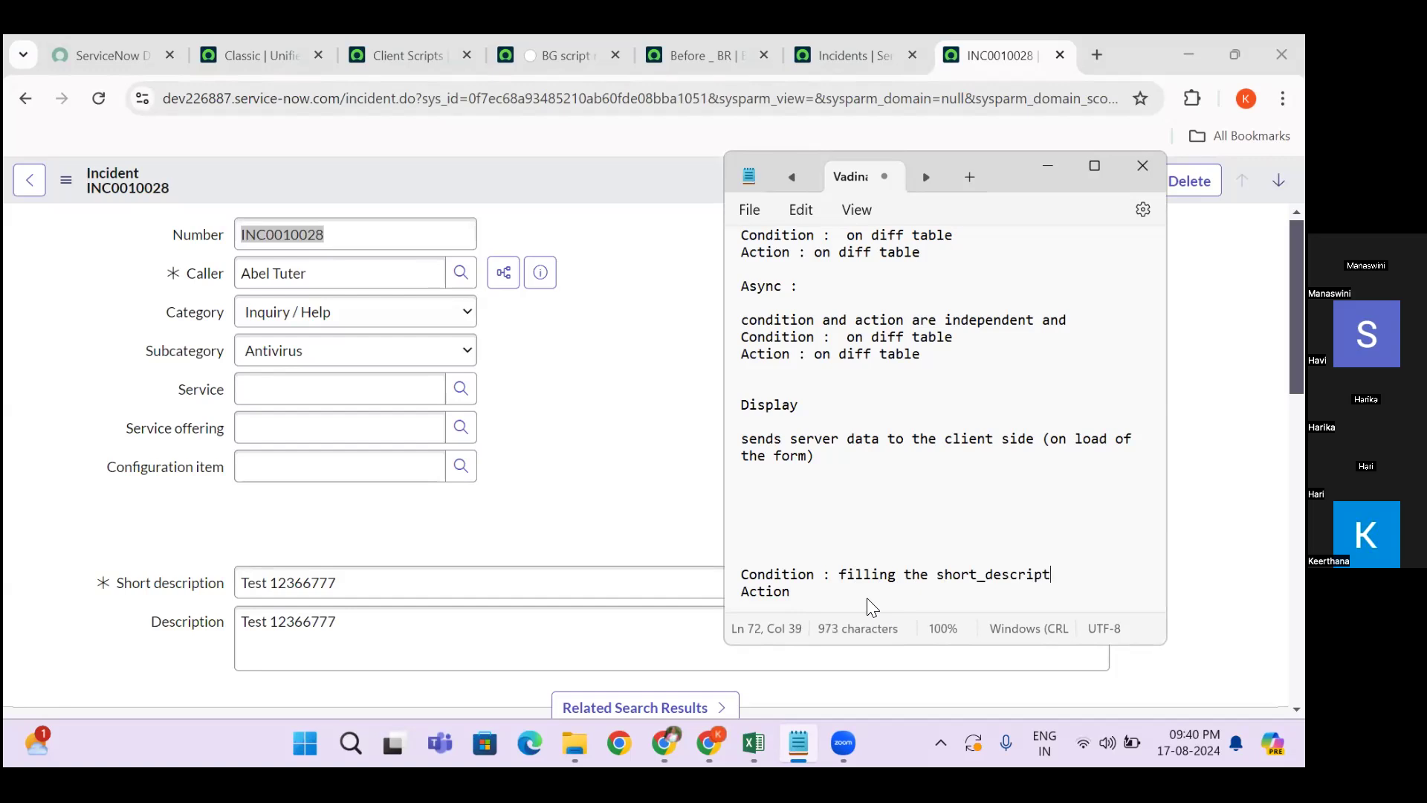
{"action": "type", "text": "ion"}
{"action": "double_click", "coordinate": [874, 576]}
{"action": "double_click", "coordinate": [992, 578]}
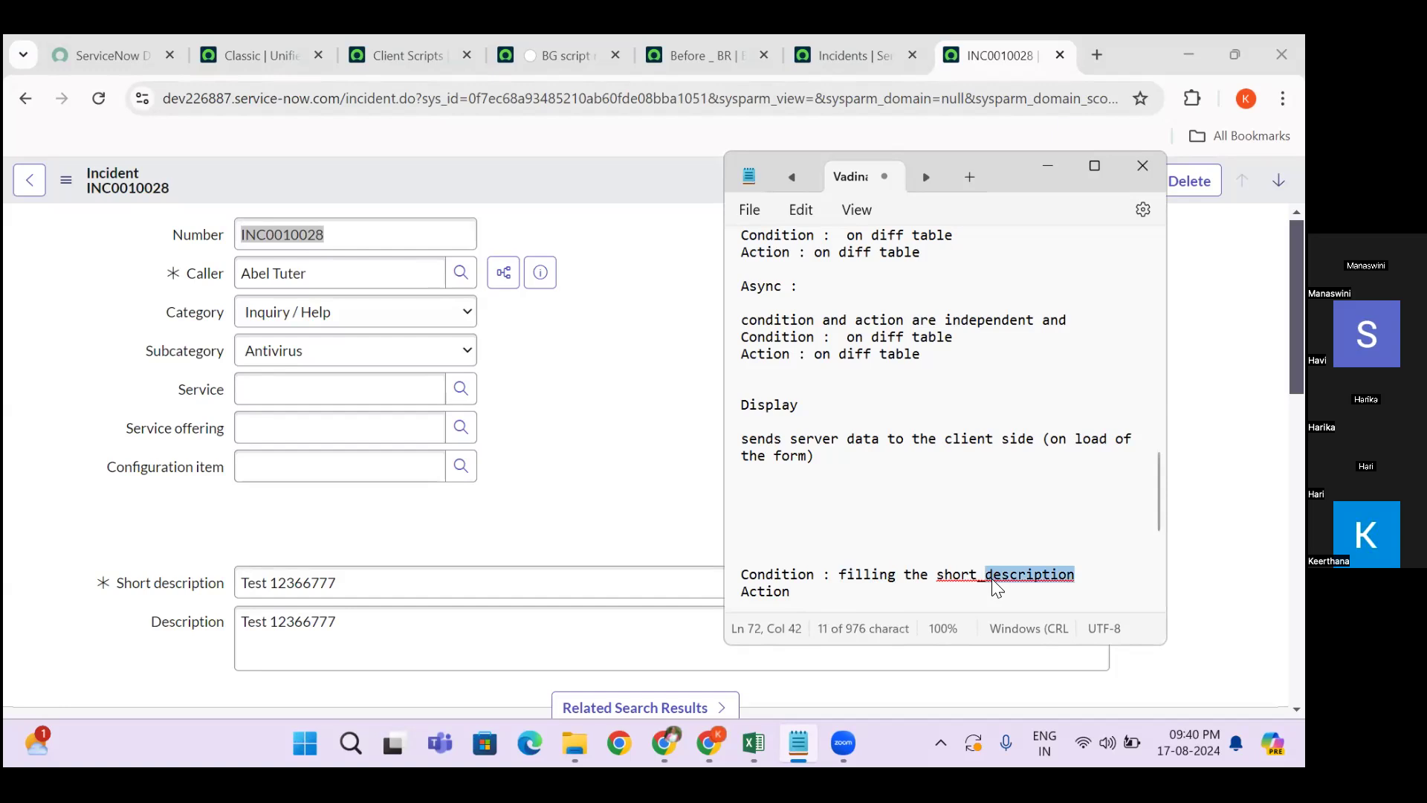
- Complete the final Action line so it reads "Action : copying the shortdes -- description ---"
{"action": "left_click", "coordinate": [799, 594]}
{"action": "type", "text": ":"}
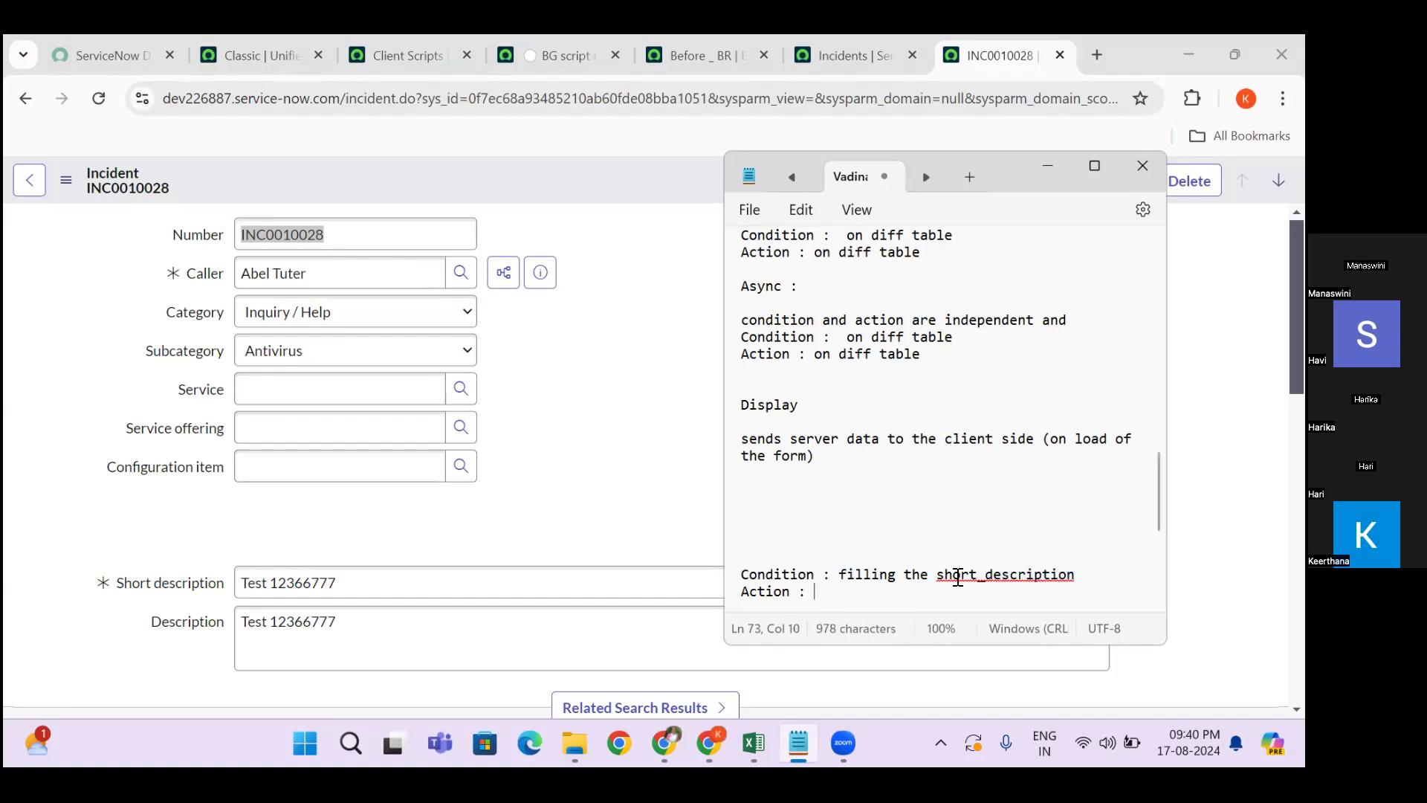
{"action": "left_click", "coordinate": [1080, 575]}
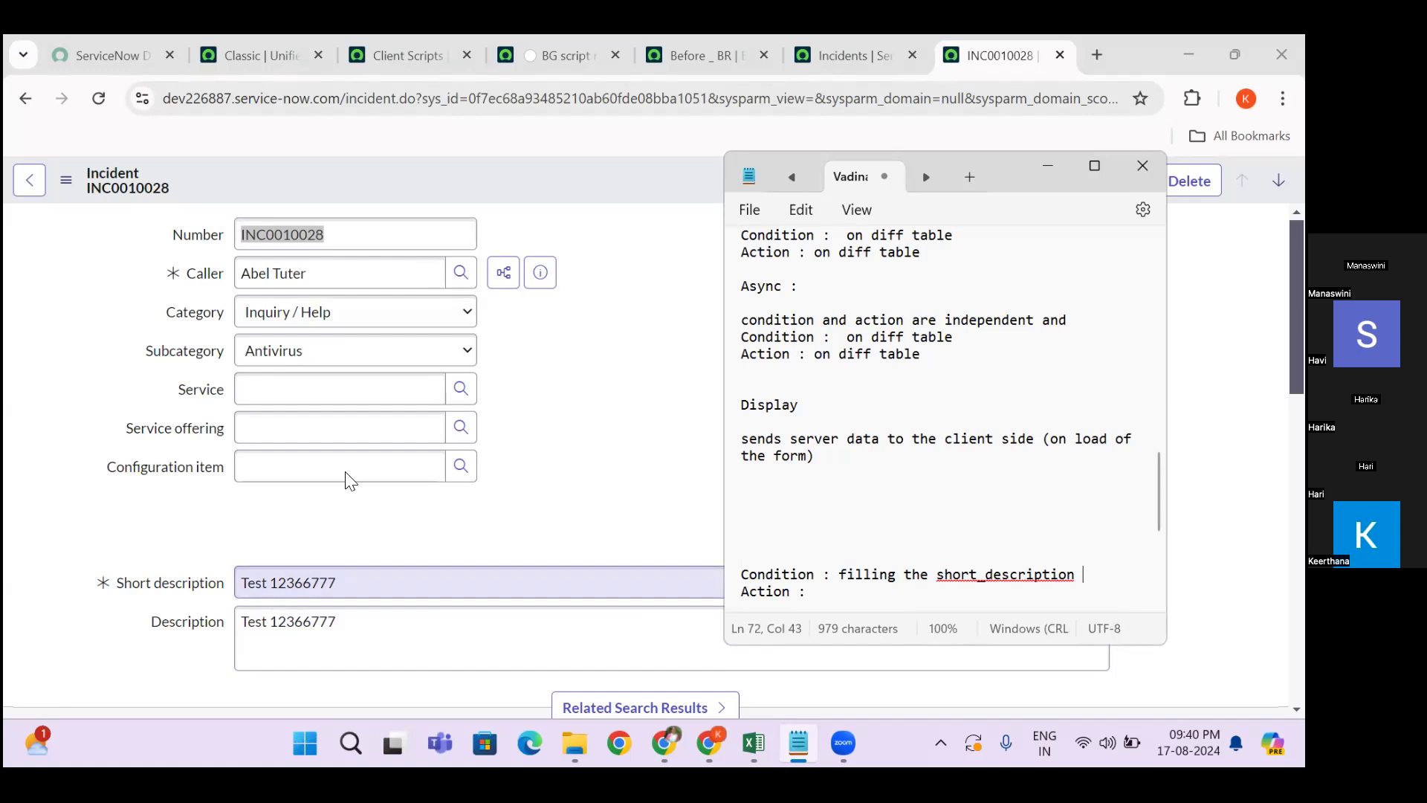
{"action": "left_click", "coordinate": [836, 590]}
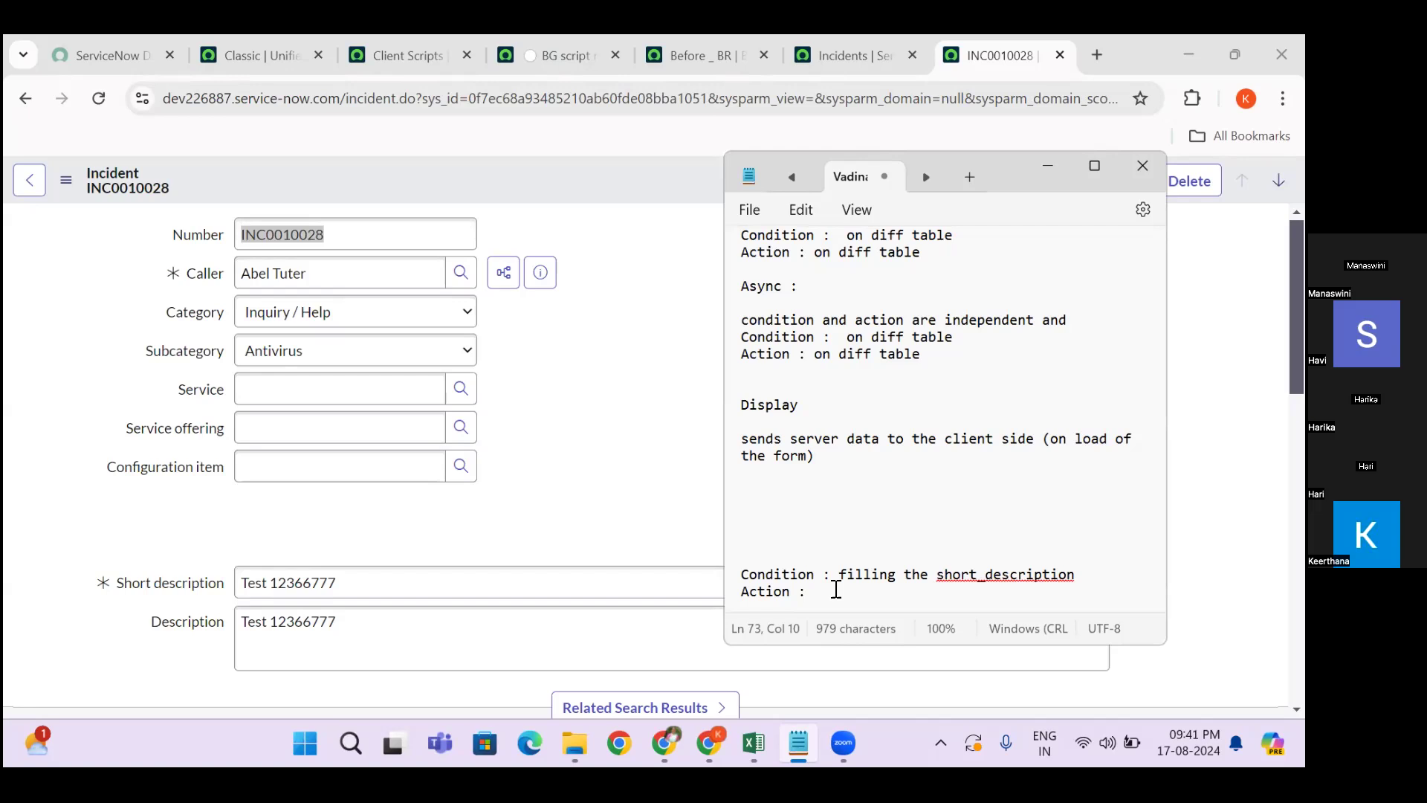
{"action": "type", "text": "copying the short"}
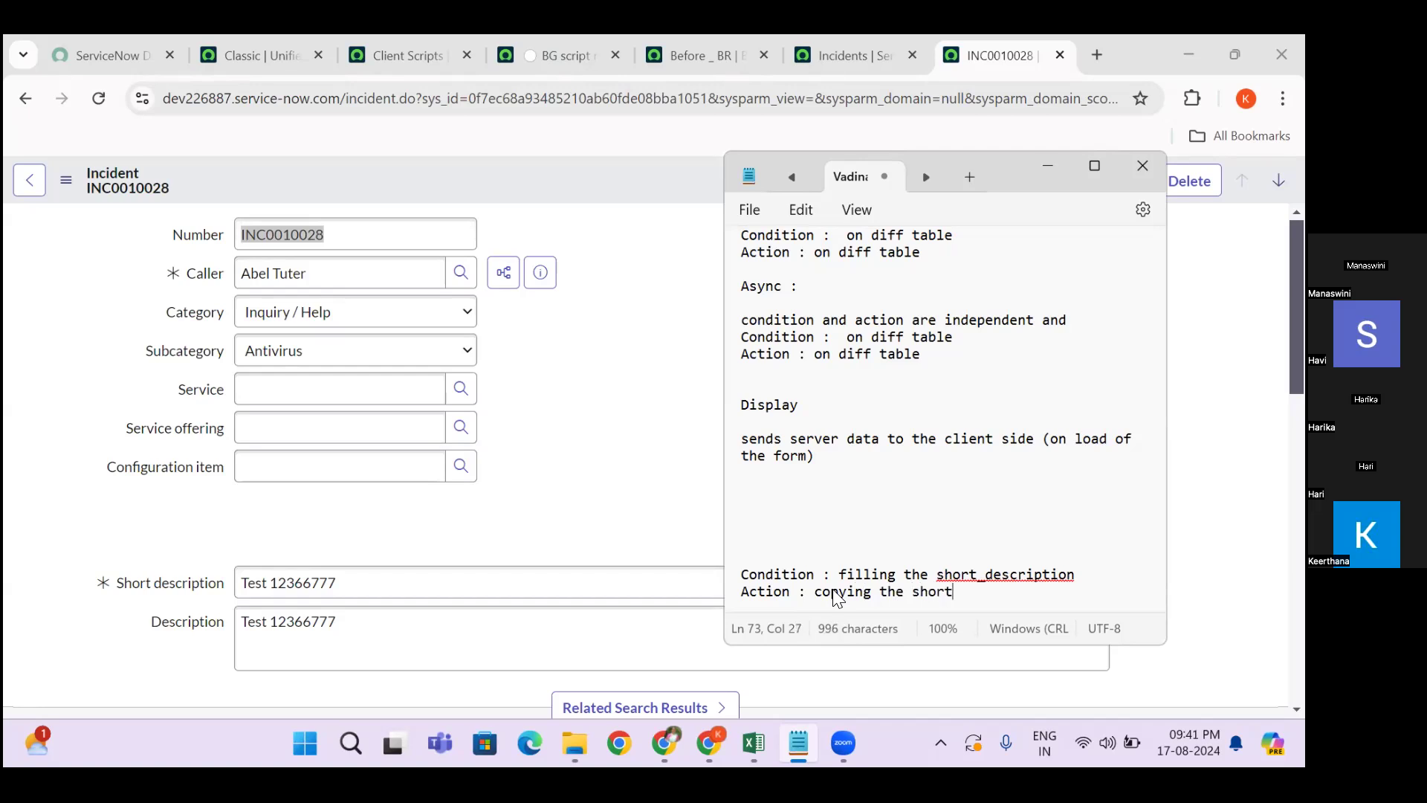
{"action": "type", "text": "des -- "}
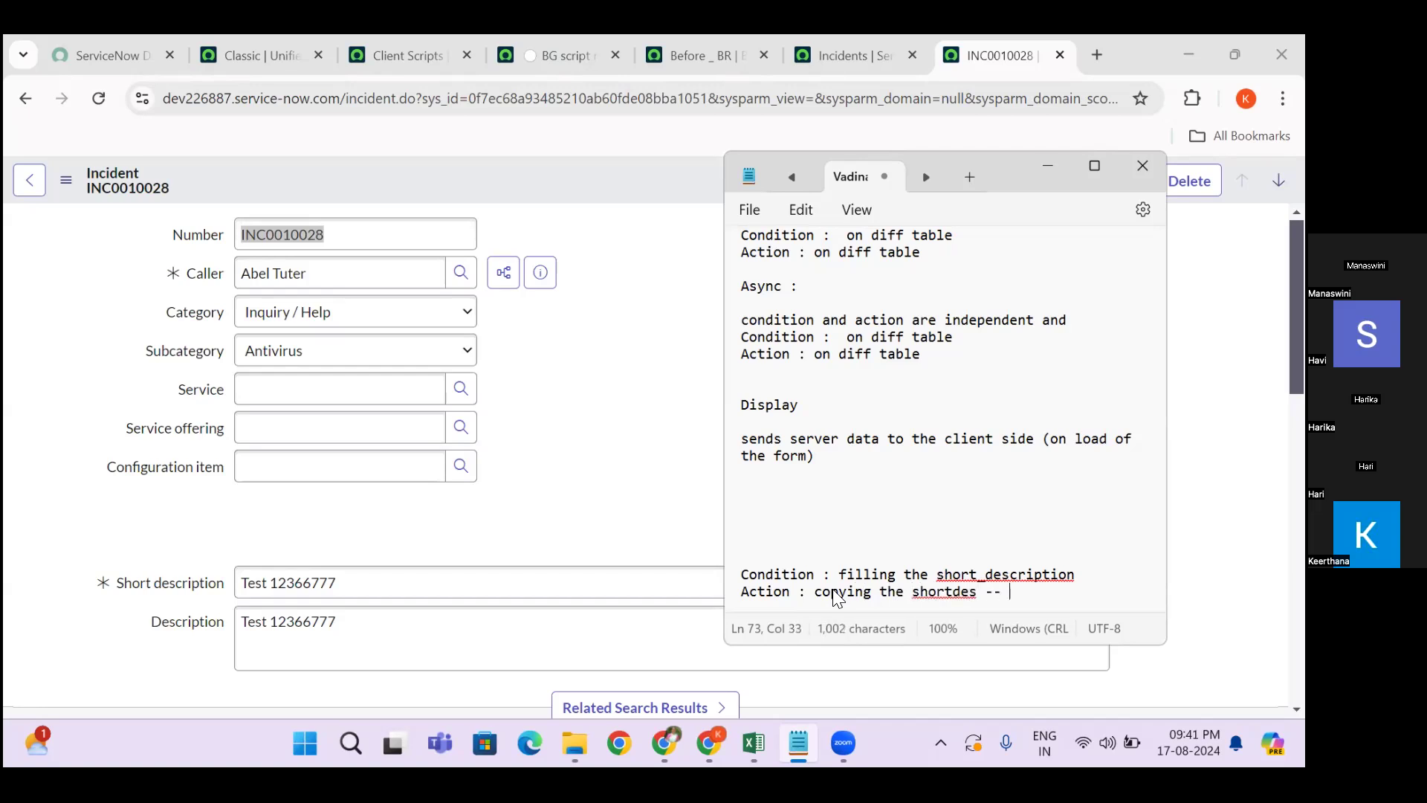
{"action": "type", "text": "descriptiom"}
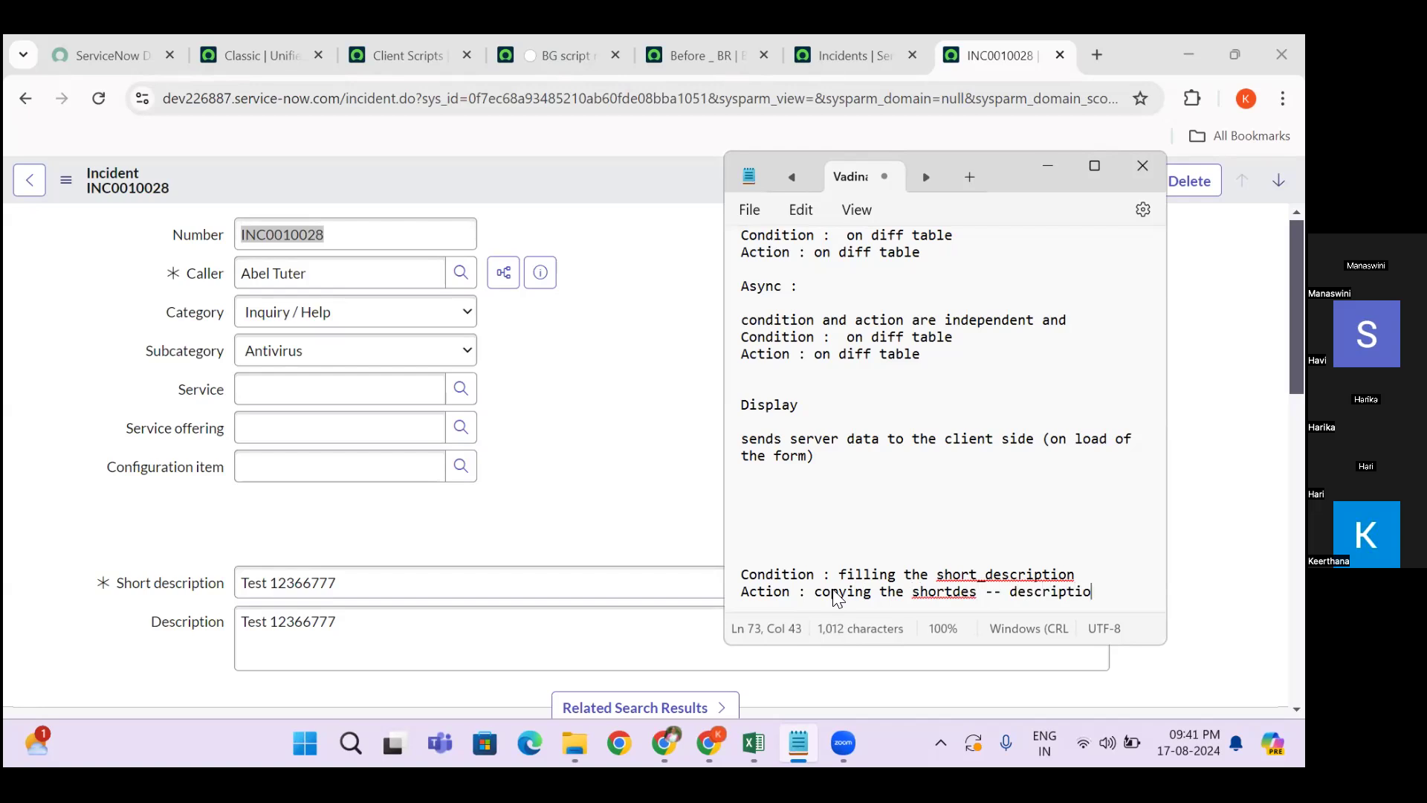
{"action": "key", "text": "BackSpace"}
{"action": "type", "text": "n"}
{"action": "scroll", "coordinate": [1112, 573], "scroll_direction": "down", "scroll_amount": 1}
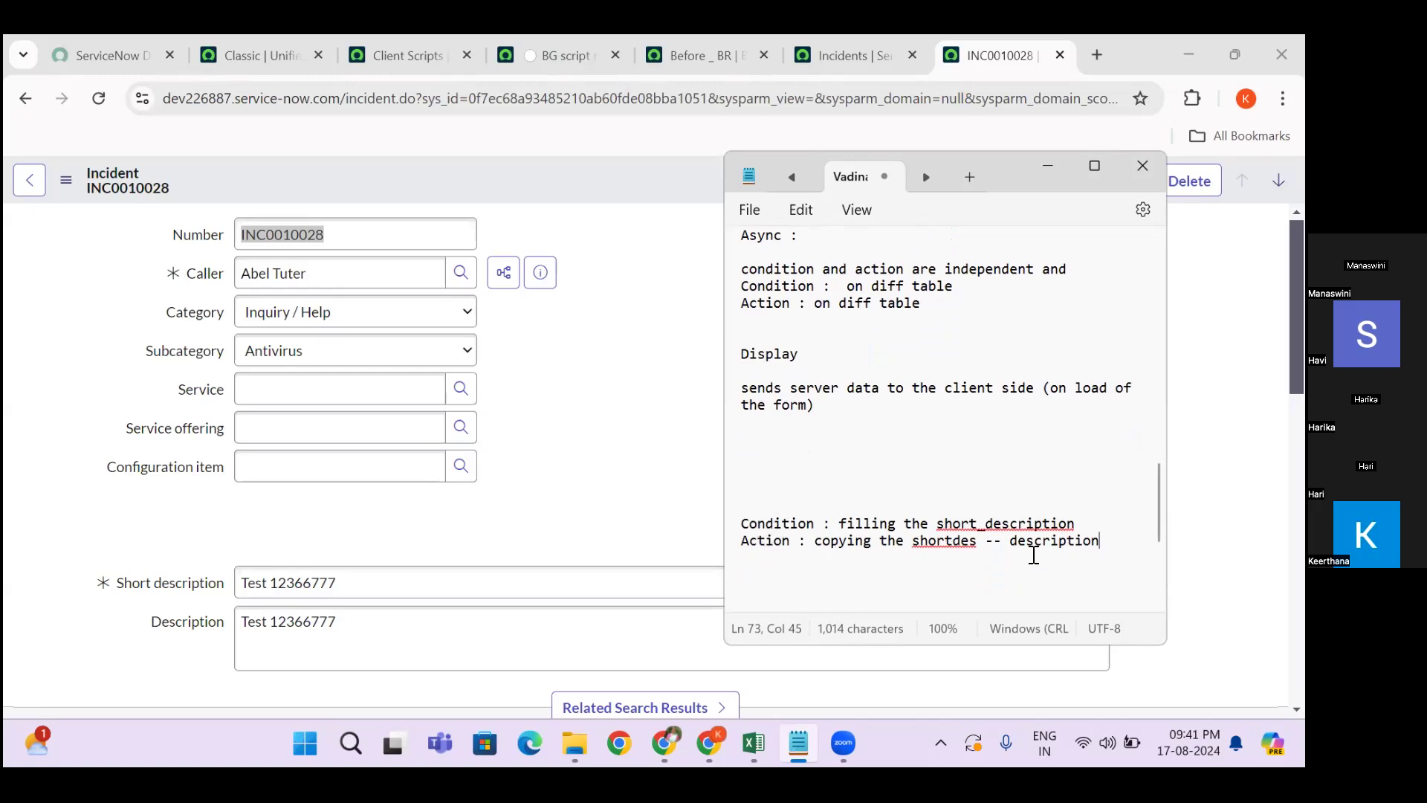
{"action": "type", "text": "---"}
- Review the Before rule's notes, highlighting "same" in its Action line, and switch back to the incident in Chrome
{"action": "scroll", "coordinate": [998, 500], "scroll_direction": "up", "scroll_amount": 4}
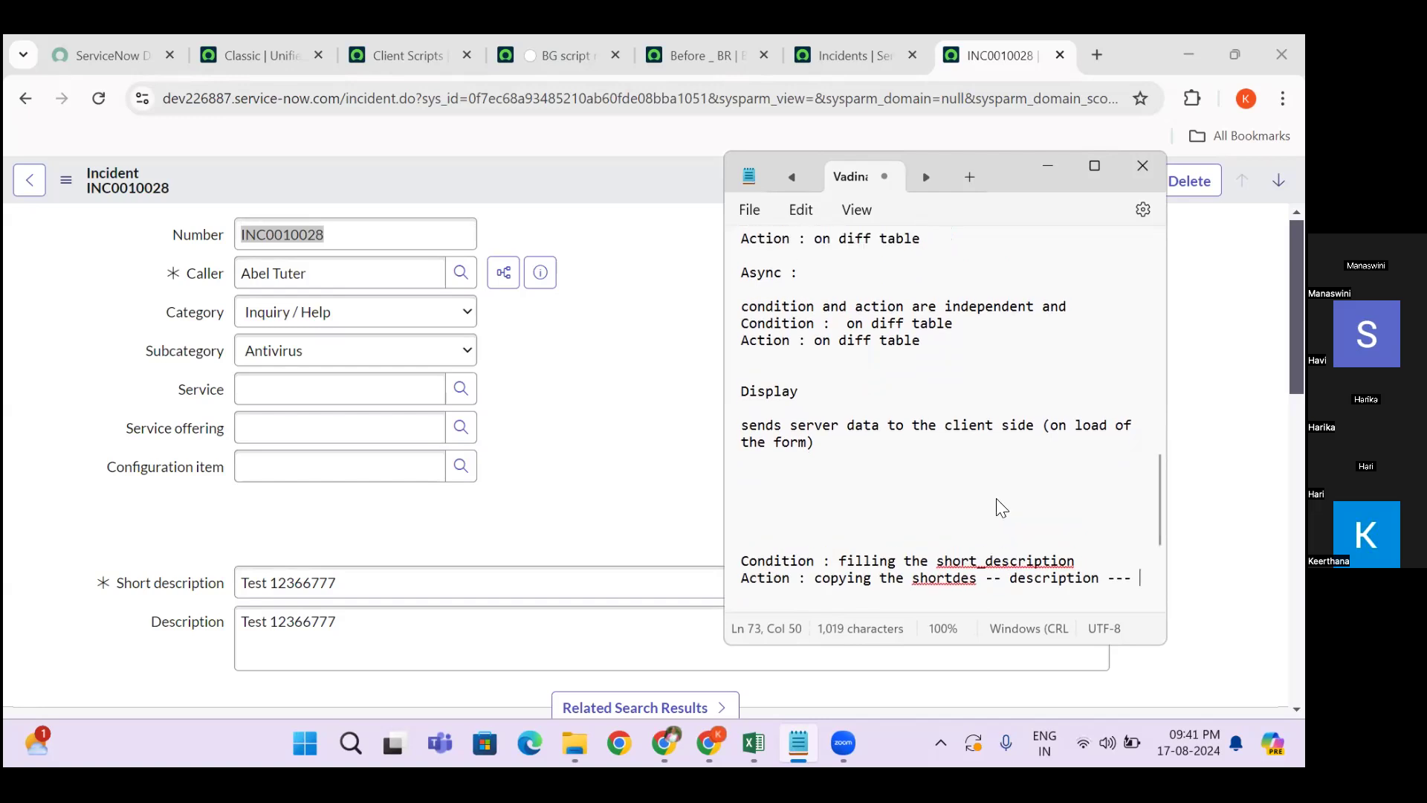
{"action": "scroll", "coordinate": [998, 503], "scroll_direction": "up", "scroll_amount": 2}
{"action": "left_click", "coordinate": [863, 373]}
{"action": "double_click", "coordinate": [863, 373]}
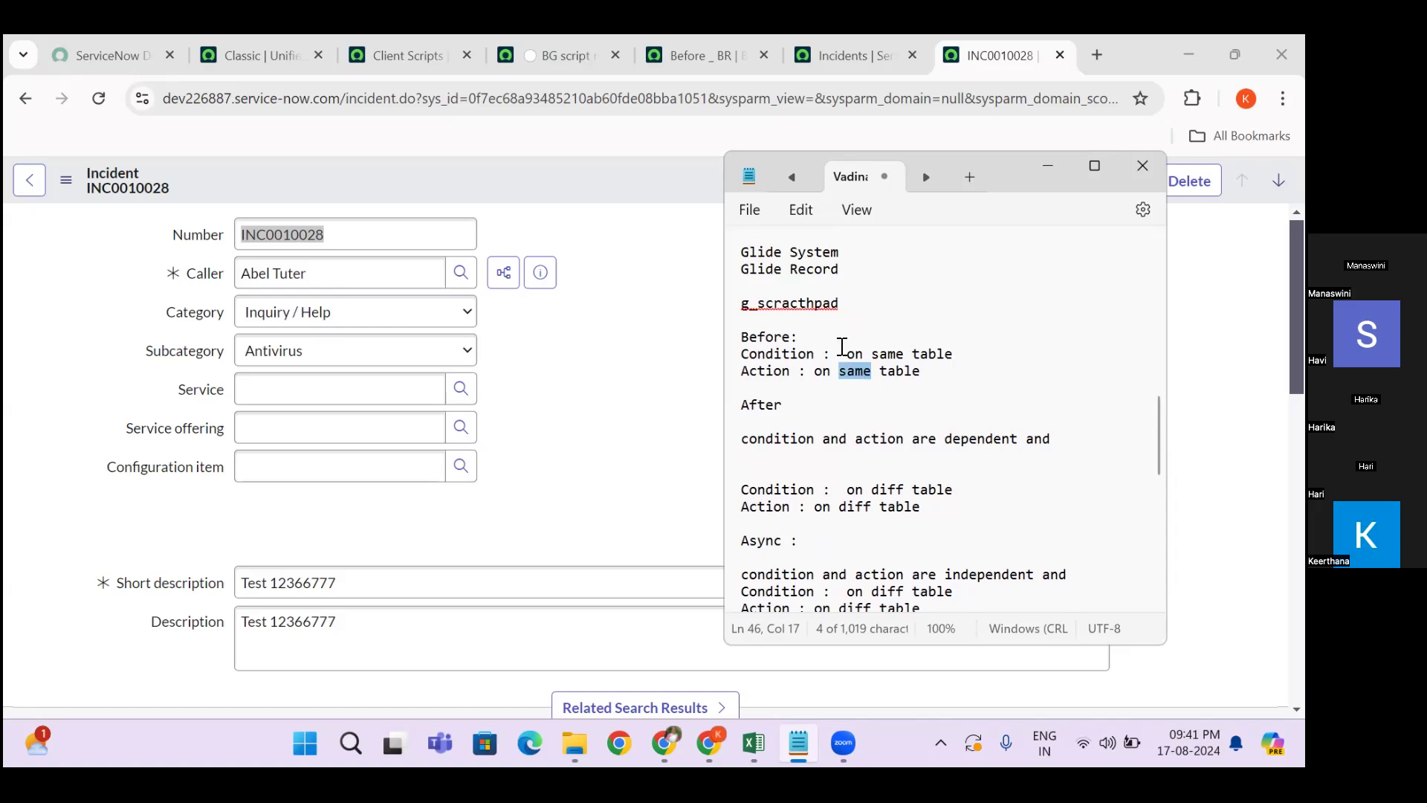
{"action": "left_click", "coordinate": [524, 370]}
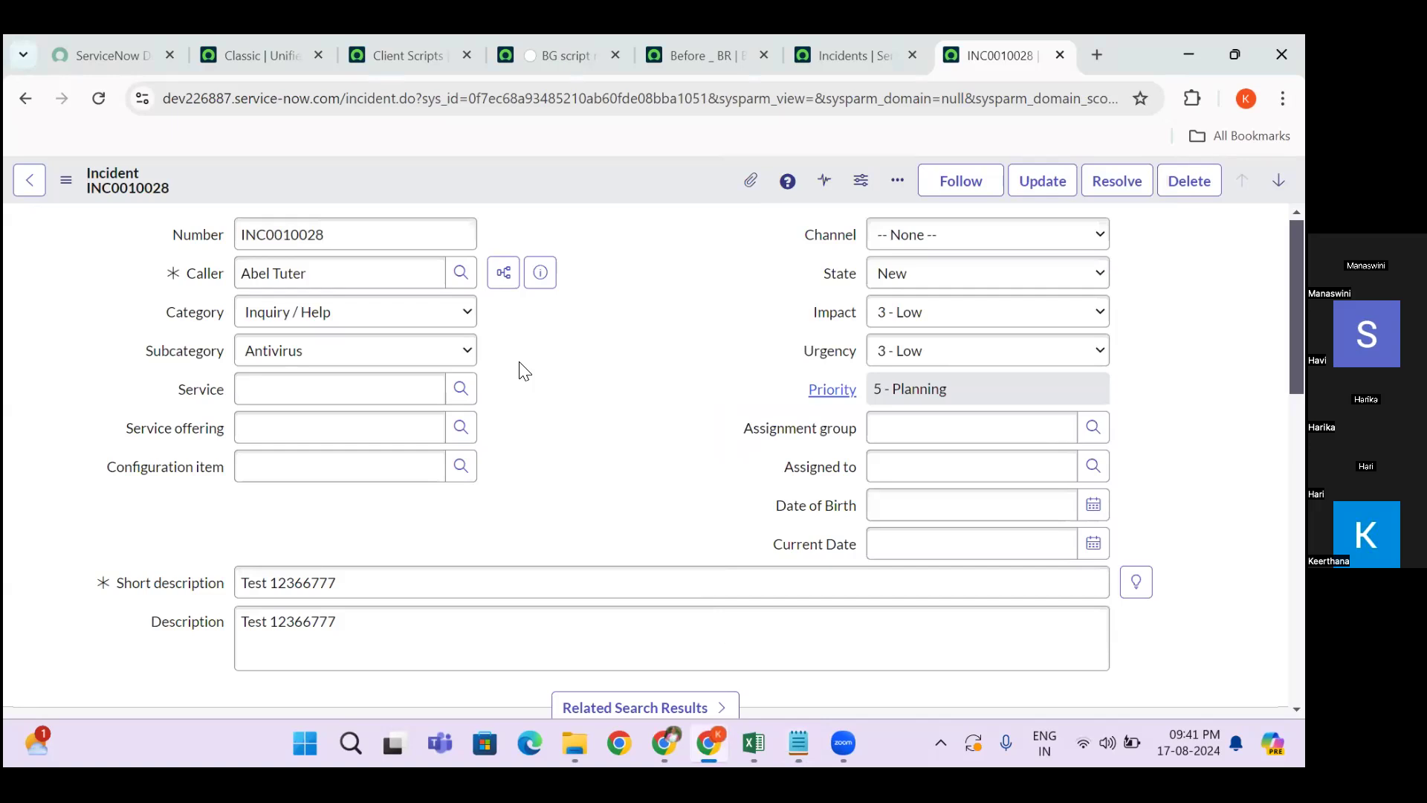